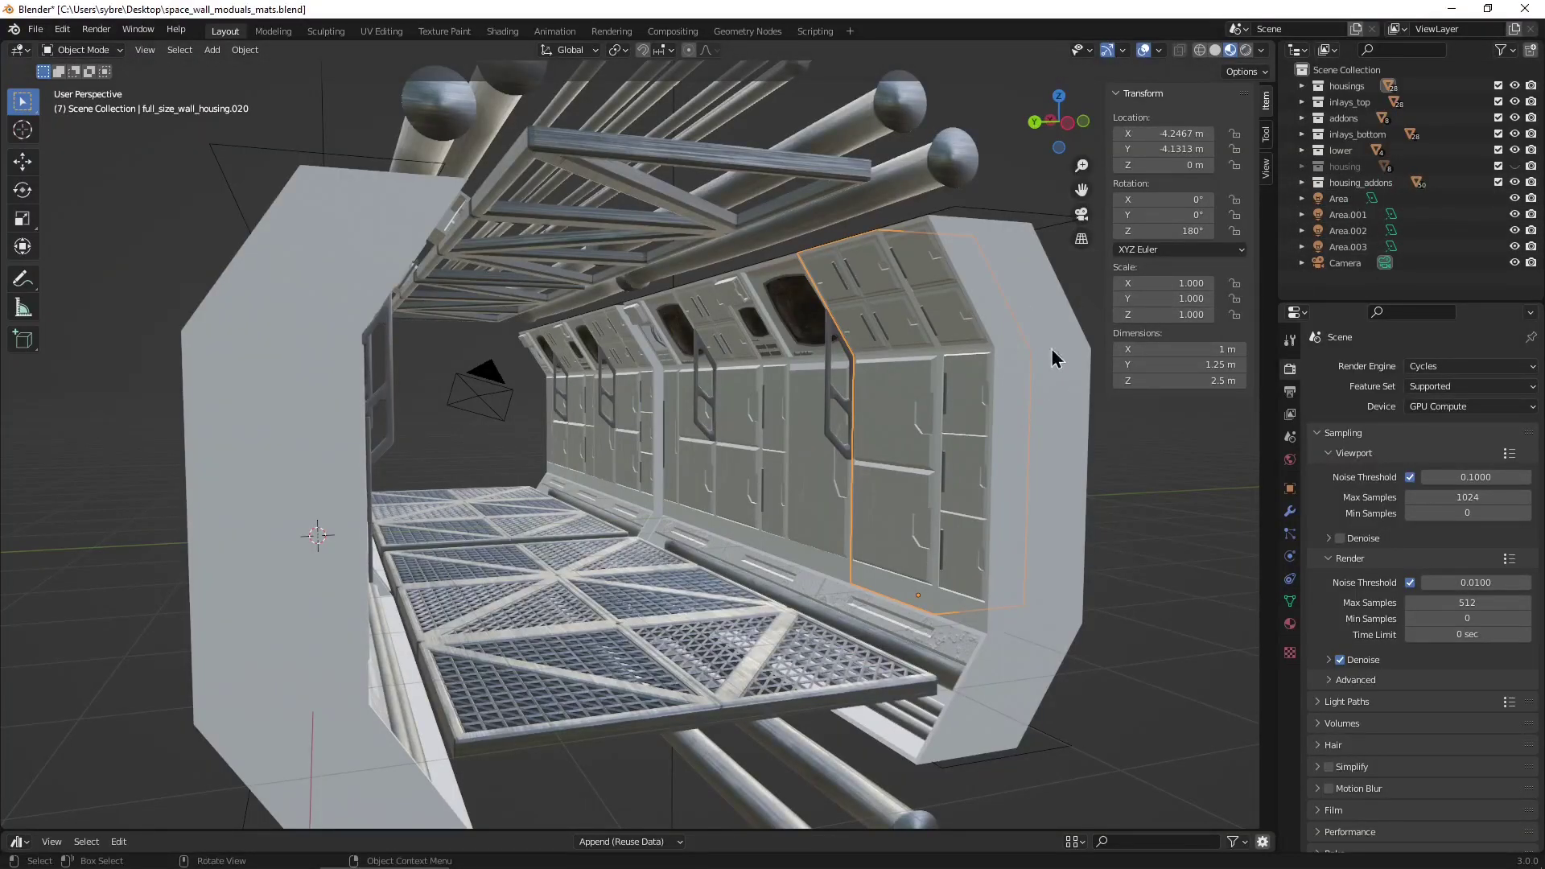
# - Unhide the housing collection in the Outliner and orbit to inspect the corridor's end cap
pyautogui.moveTo(1051, 349); pyautogui.dragTo(953, 441, button='middle')
pyautogui.click(1515, 166)
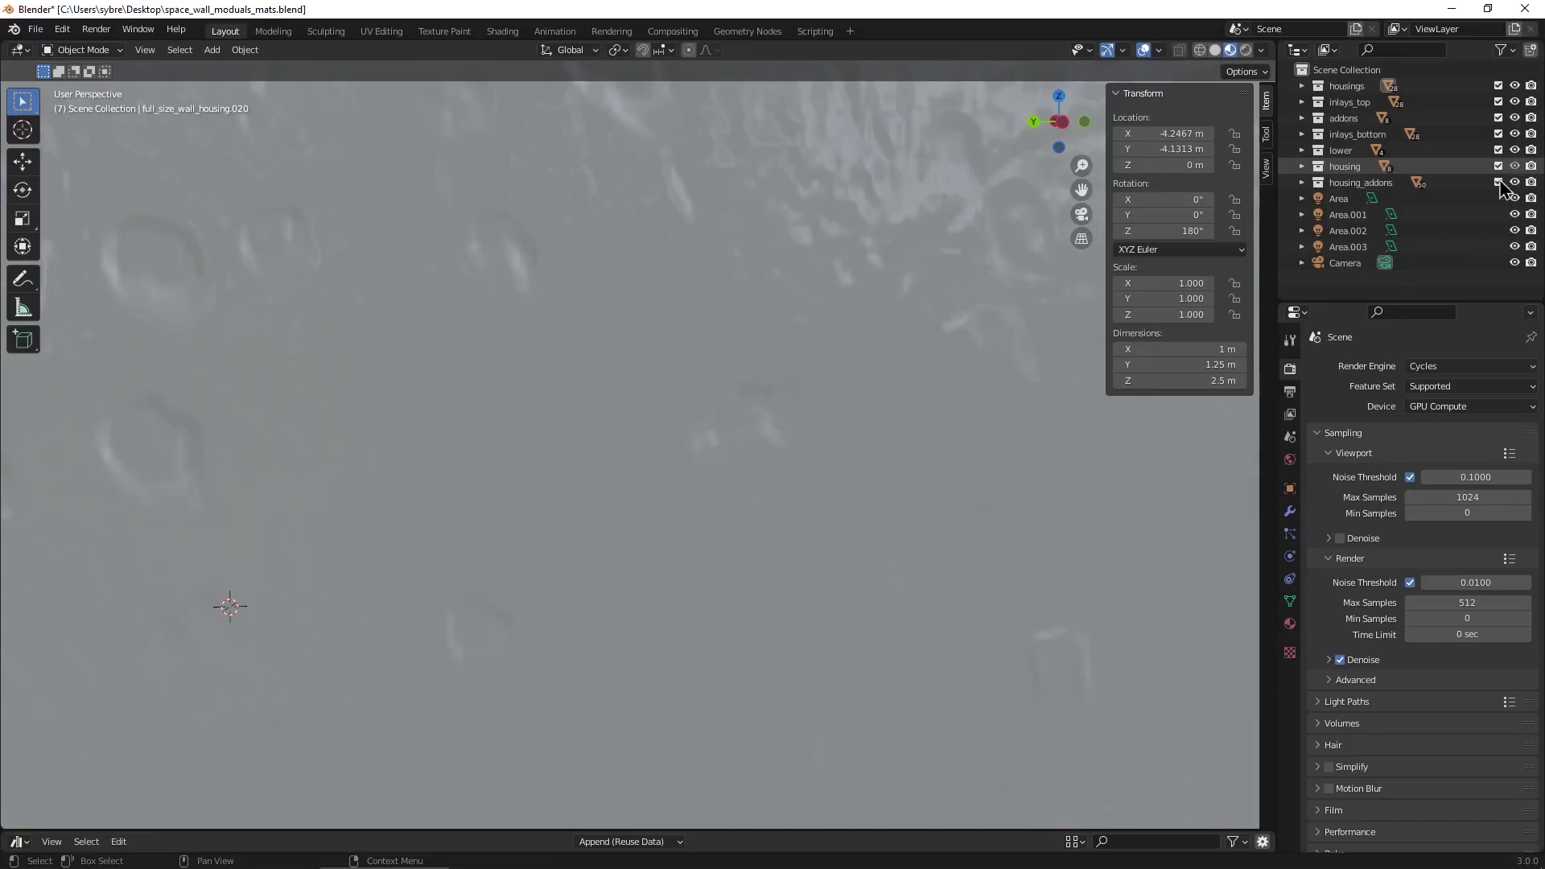
pyautogui.moveTo(870, 470); pyautogui.dragTo(902, 523, button='middle')
pyautogui.scroll(5, 851, 483)
pyautogui.scroll(-3, 1137, 456)
pyautogui.scroll(5, 1075, 479)
pyautogui.scroll(-5, 912, 493)
pyautogui.scroll(5, 902, 527)
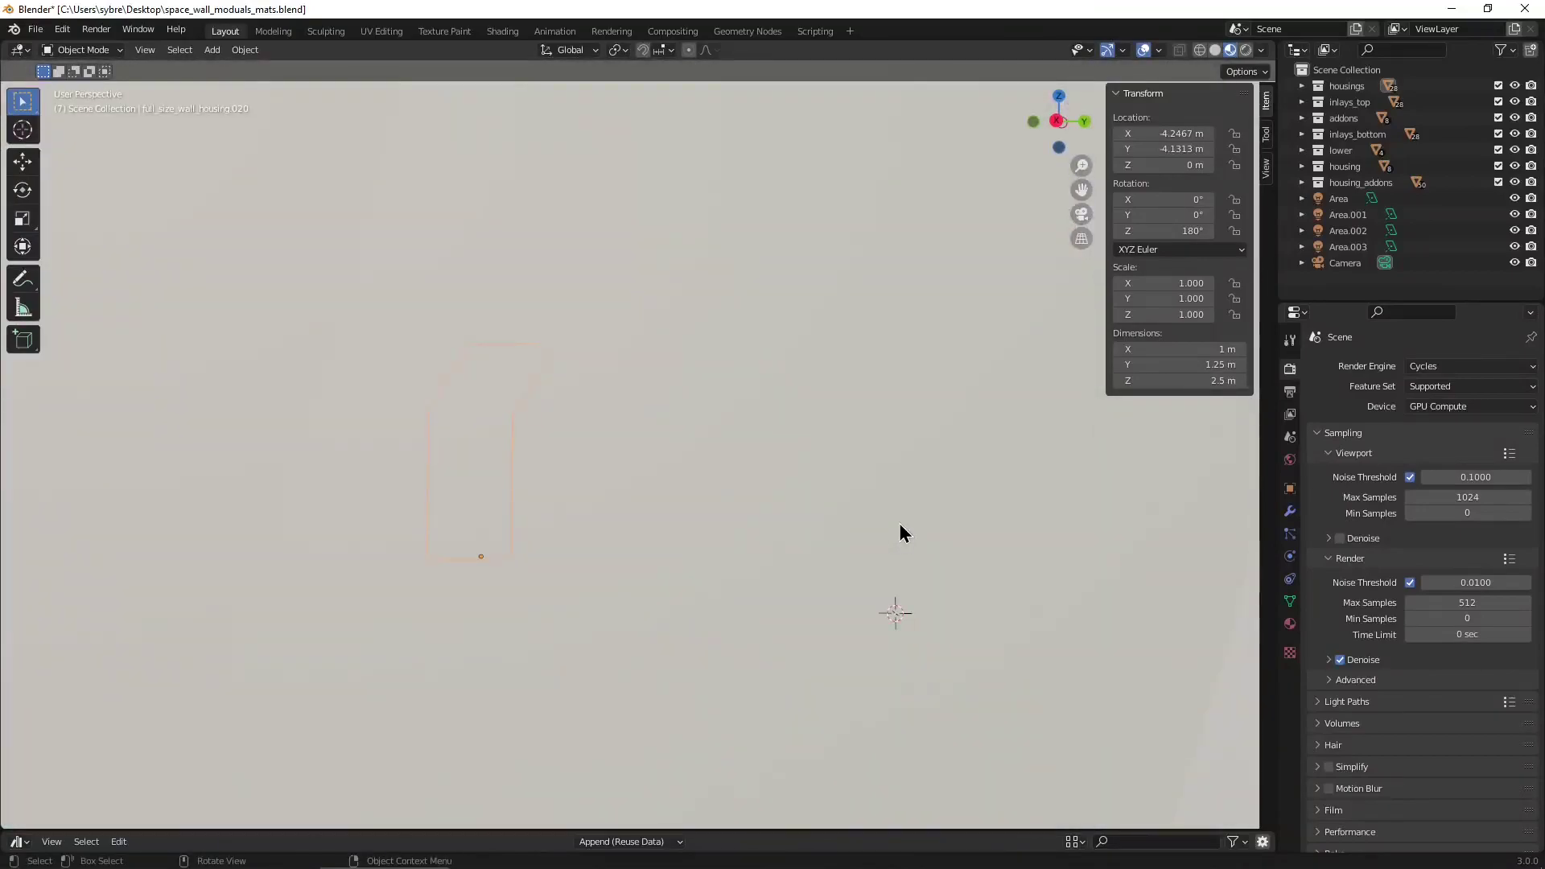
pyautogui.scroll(-5, 900, 533)
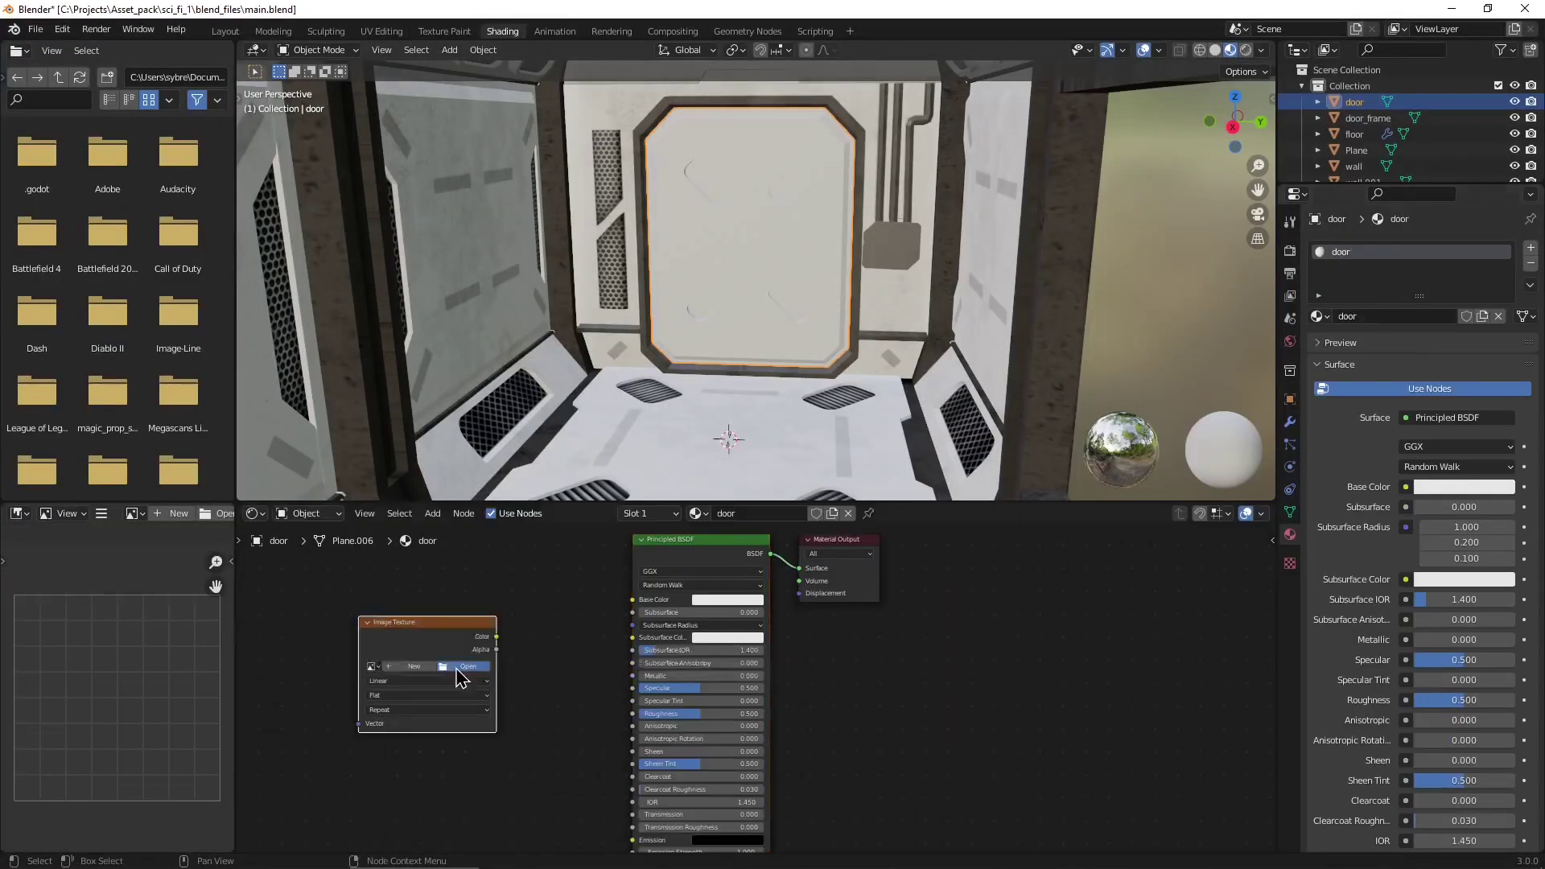
# - Switch from Paint.NET back to Blender's Shading workspace
pyautogui.hotkey('alt', 'Tab')
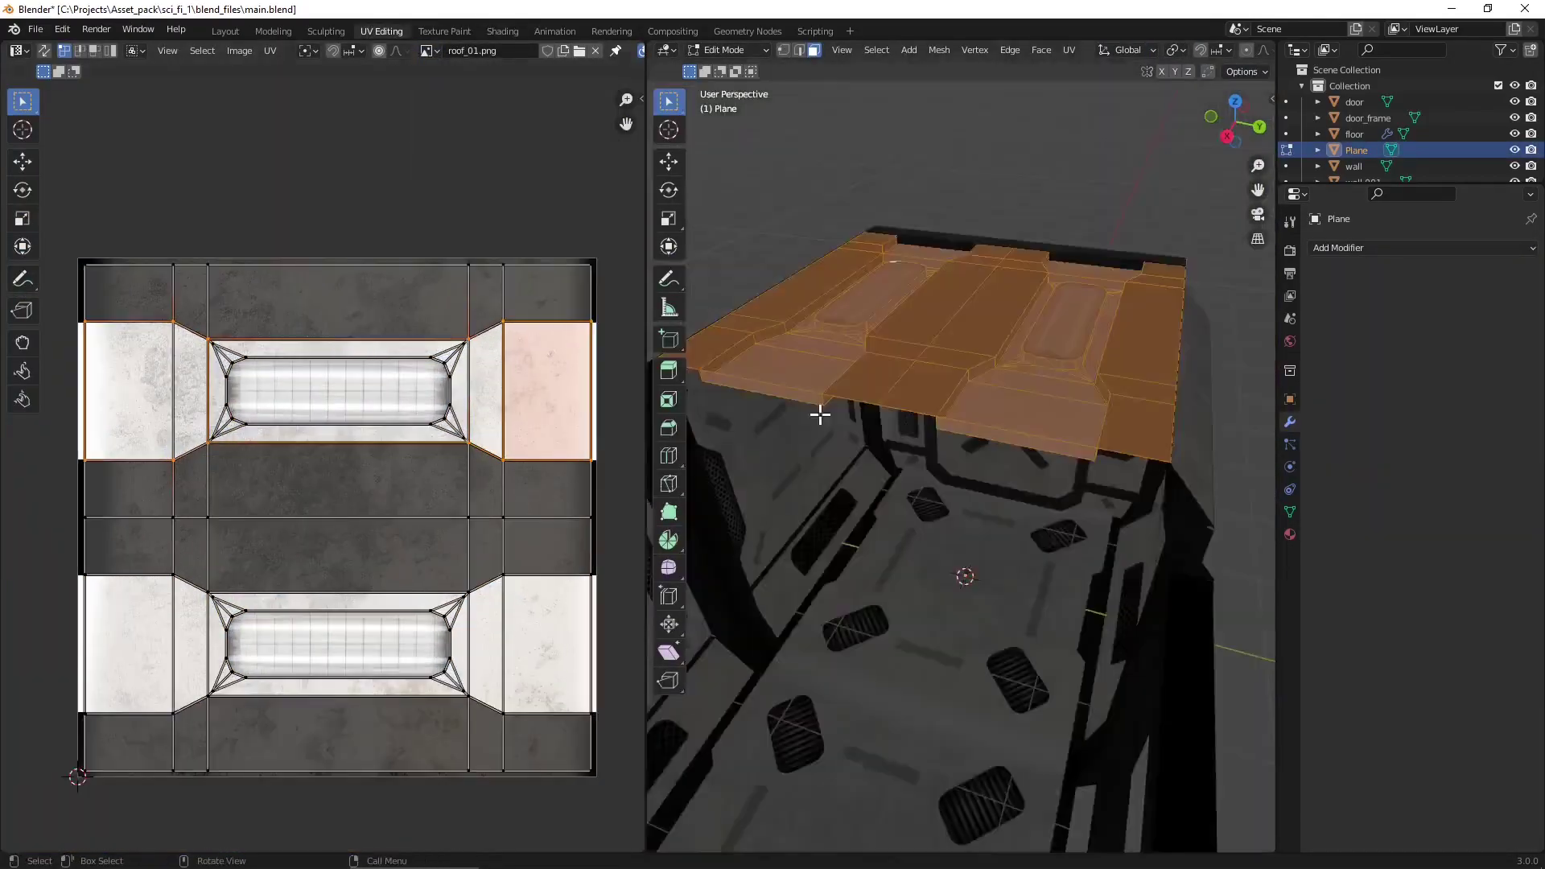
# - Return the ceiling plane to object mode, walk through the corridor, and select the door frame
pyautogui.moveTo(820, 413); pyautogui.dragTo(831, 241, button='middle')
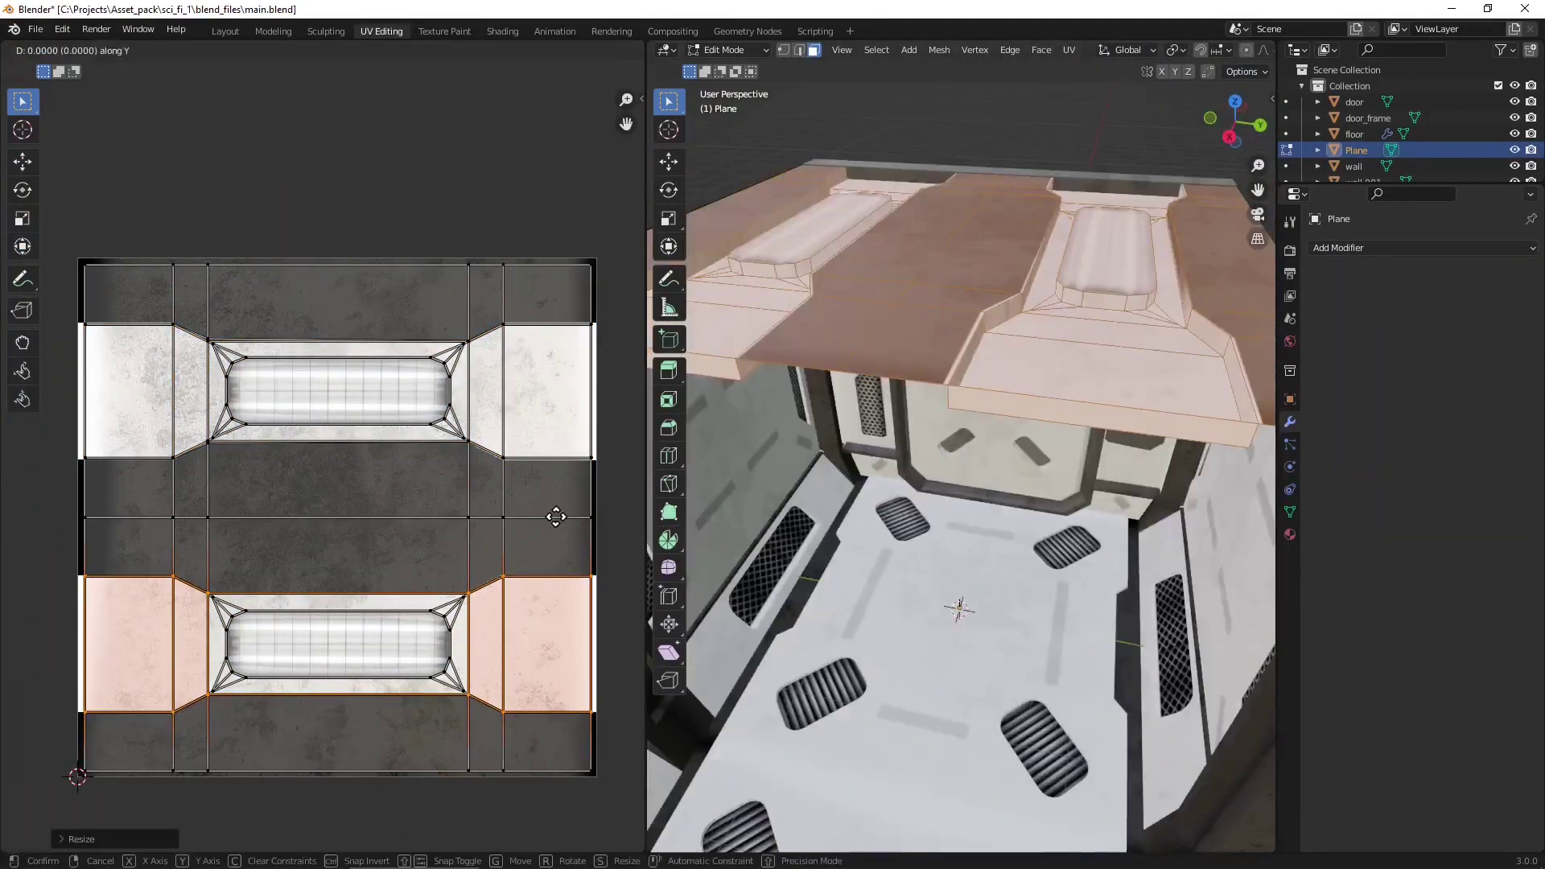
pyautogui.press('Tab')
pyautogui.hotkey('shift', '`')
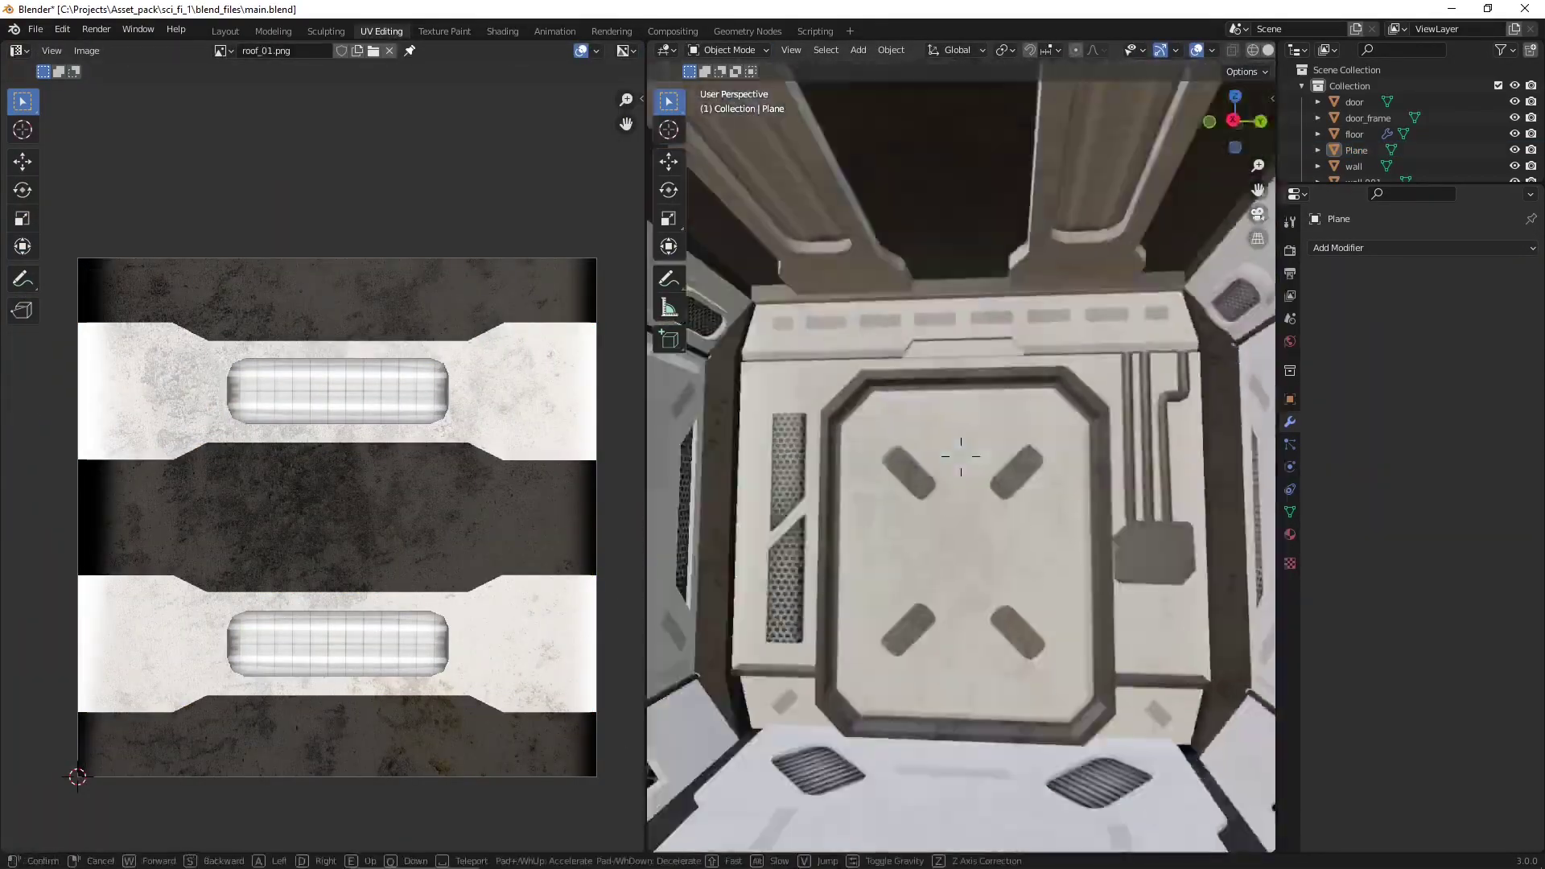
pyautogui.click(949, 448)
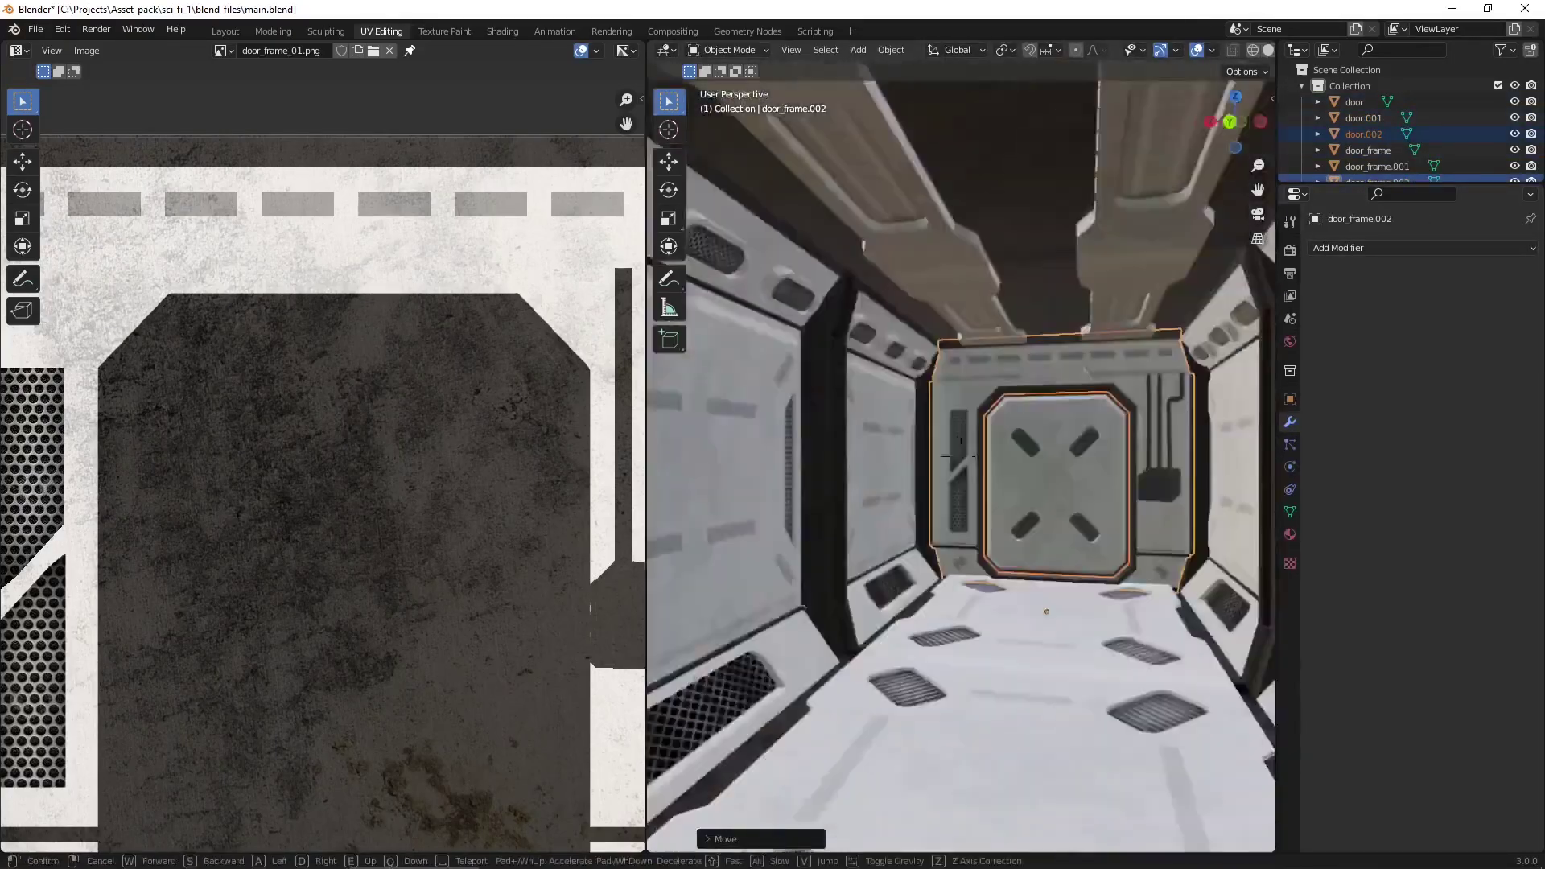
pyautogui.moveTo(960, 455)
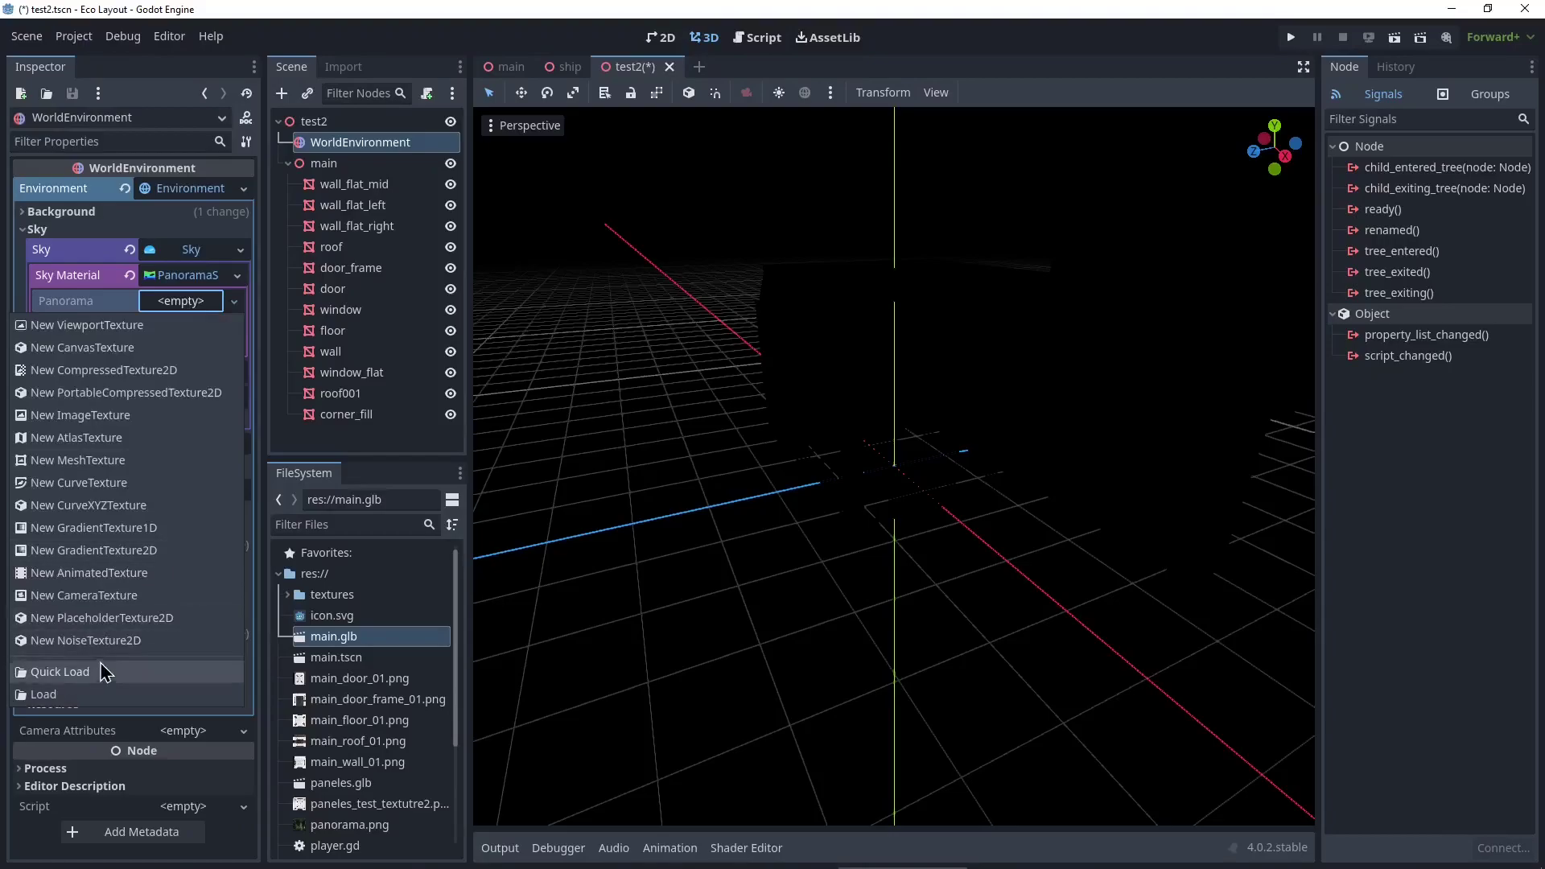
# - Give the environment a new PanoramaSkyMaterial using the space panorama image
pyautogui.click(104, 671)
pyautogui.doubleClick(756, 455)
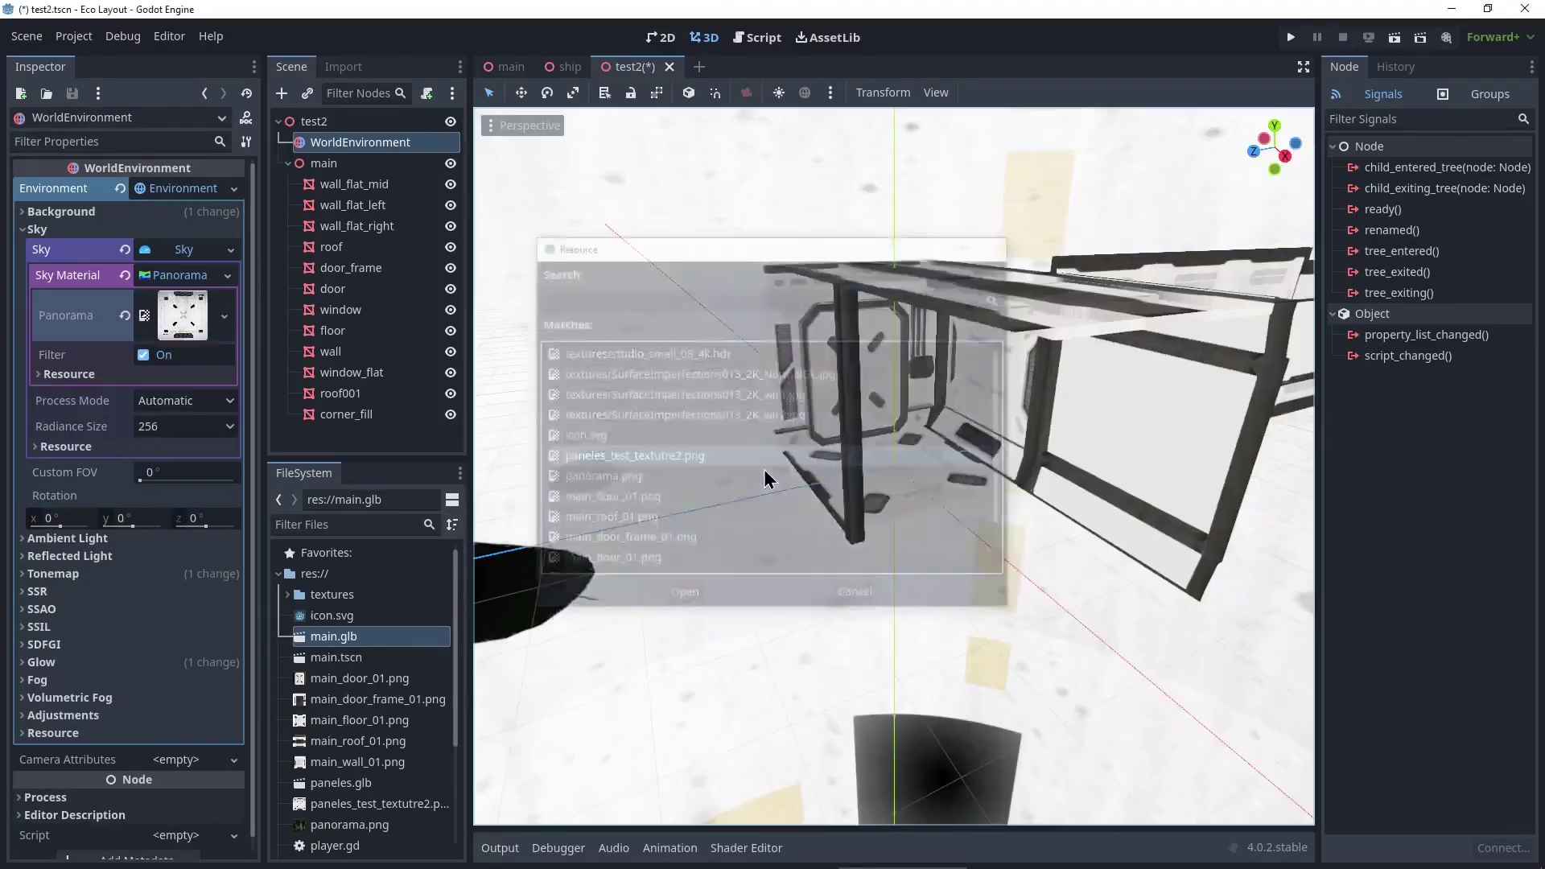
pyautogui.click(237, 275)
pyautogui.click(197, 332)
pyautogui.click(234, 301)
pyautogui.click(104, 671)
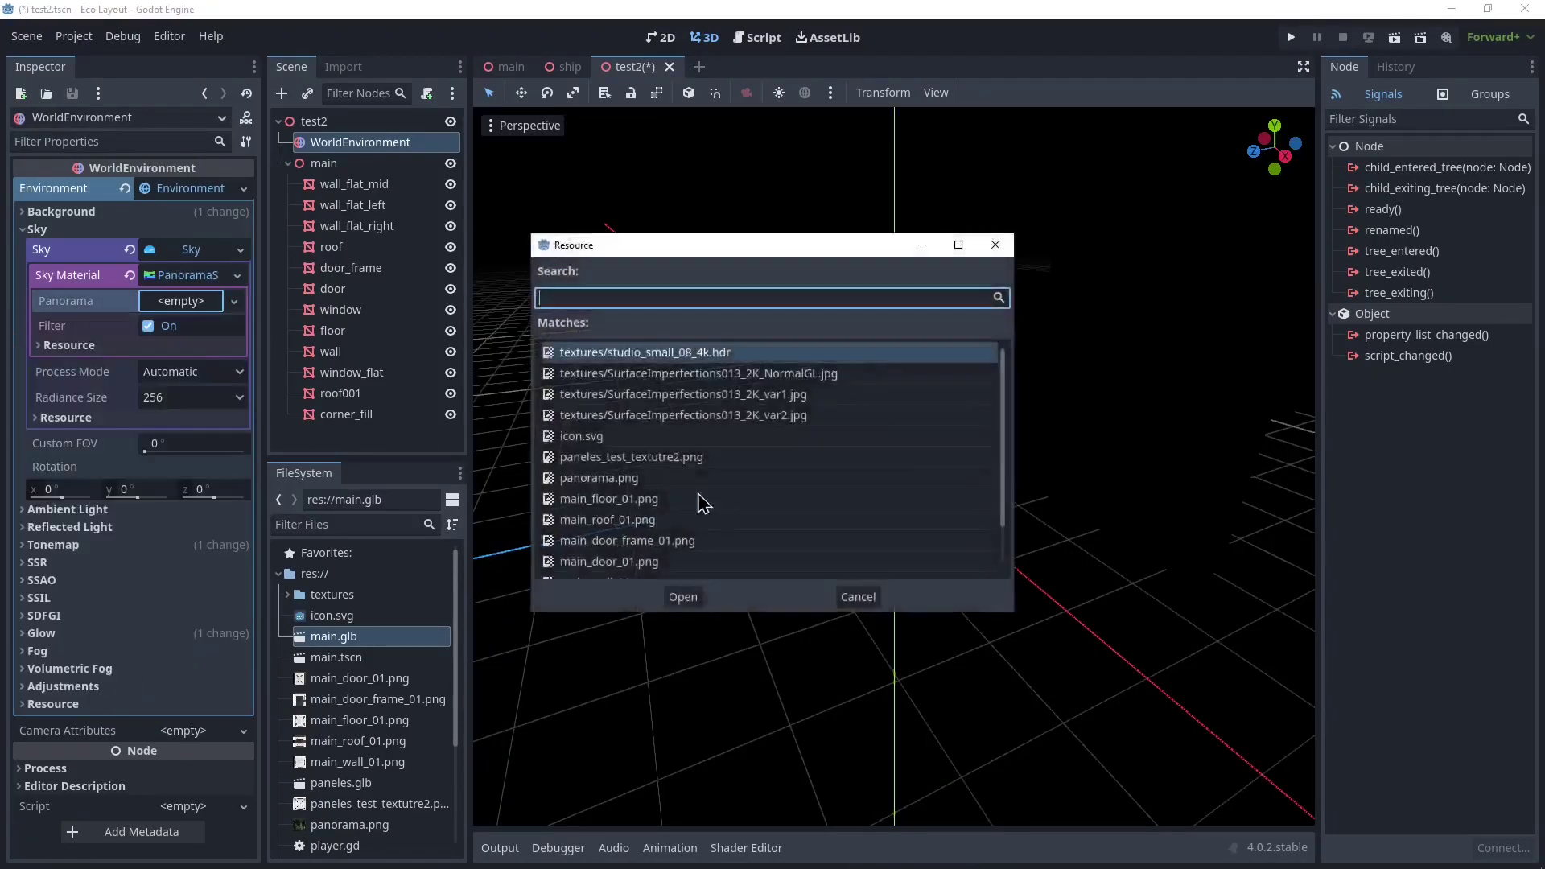
pyautogui.doubleClick(741, 442)
pyautogui.moveTo(741, 442); pyautogui.dragTo(1069, 266, button='middle')
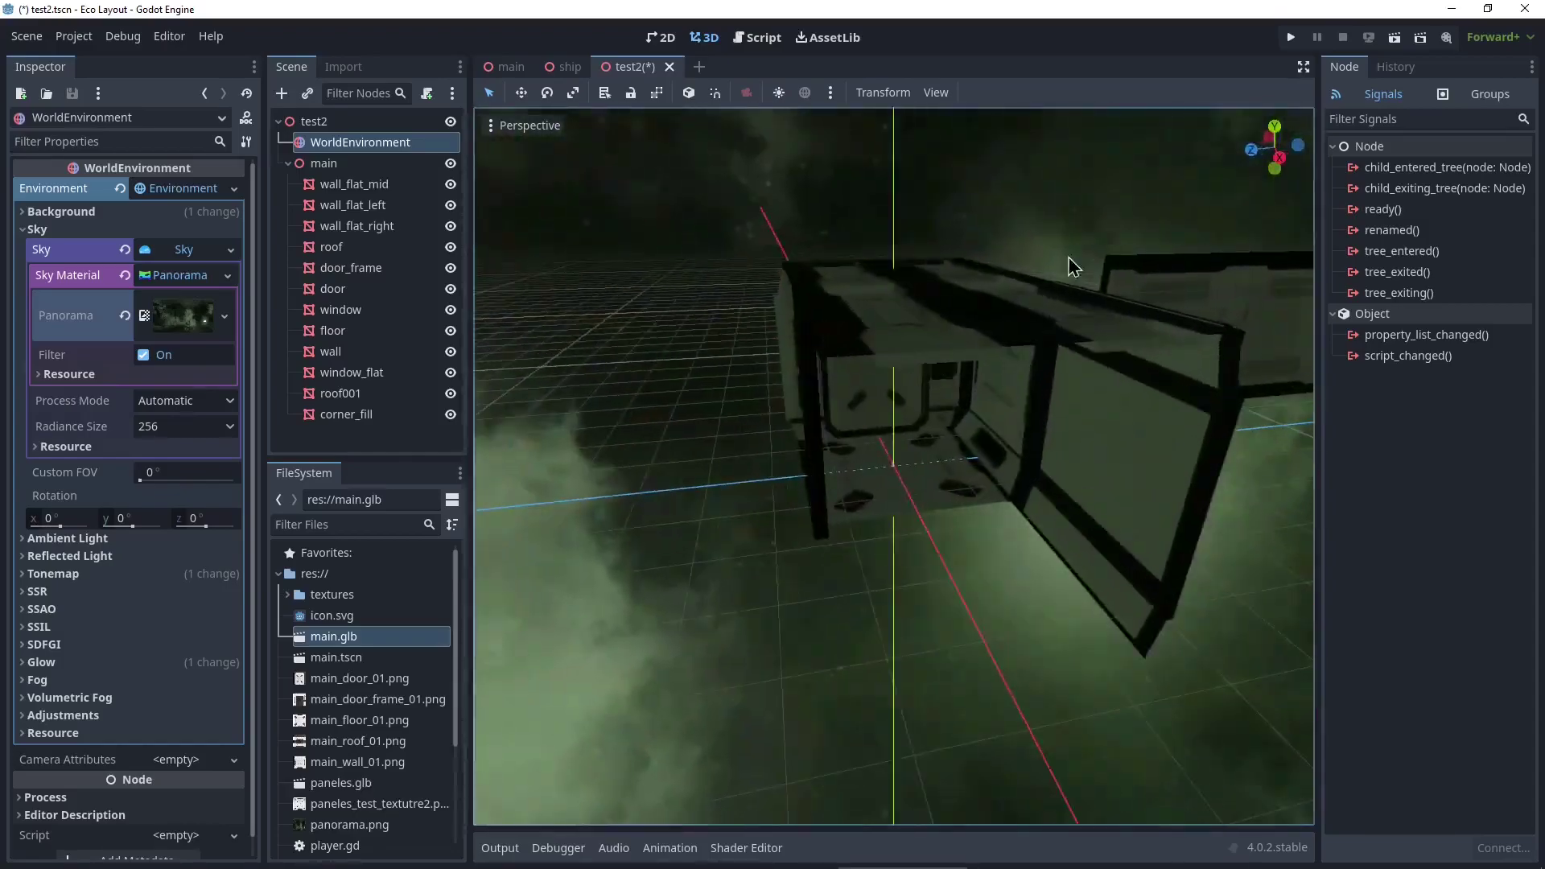
# - Set the ambient light source to Color with mid-grey #4b4b4b
pyautogui.click(184, 249)
pyautogui.click(67, 539)
pyautogui.click(193, 360)
pyautogui.click(230, 396)
pyautogui.click(227, 387)
pyautogui.moveTo(370, 595); pyautogui.dragTo(370, 483)
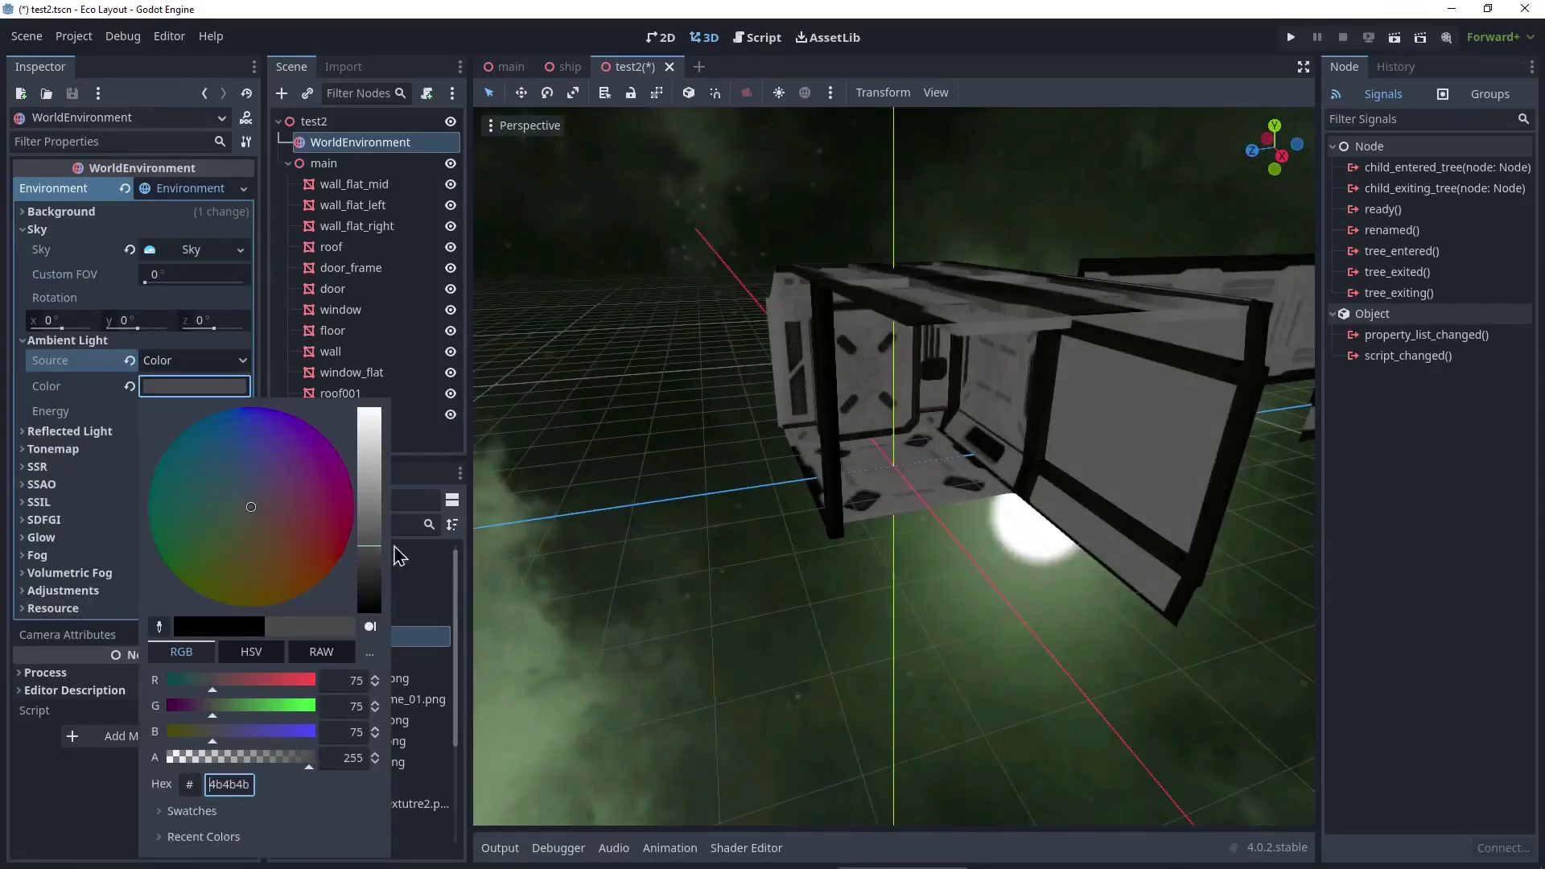
pyautogui.click(444, 396)
# - Add an OmniLight3D as a child of the roof node and duplicate it
pyautogui.rightClick(354, 247)
pyautogui.click(410, 265)
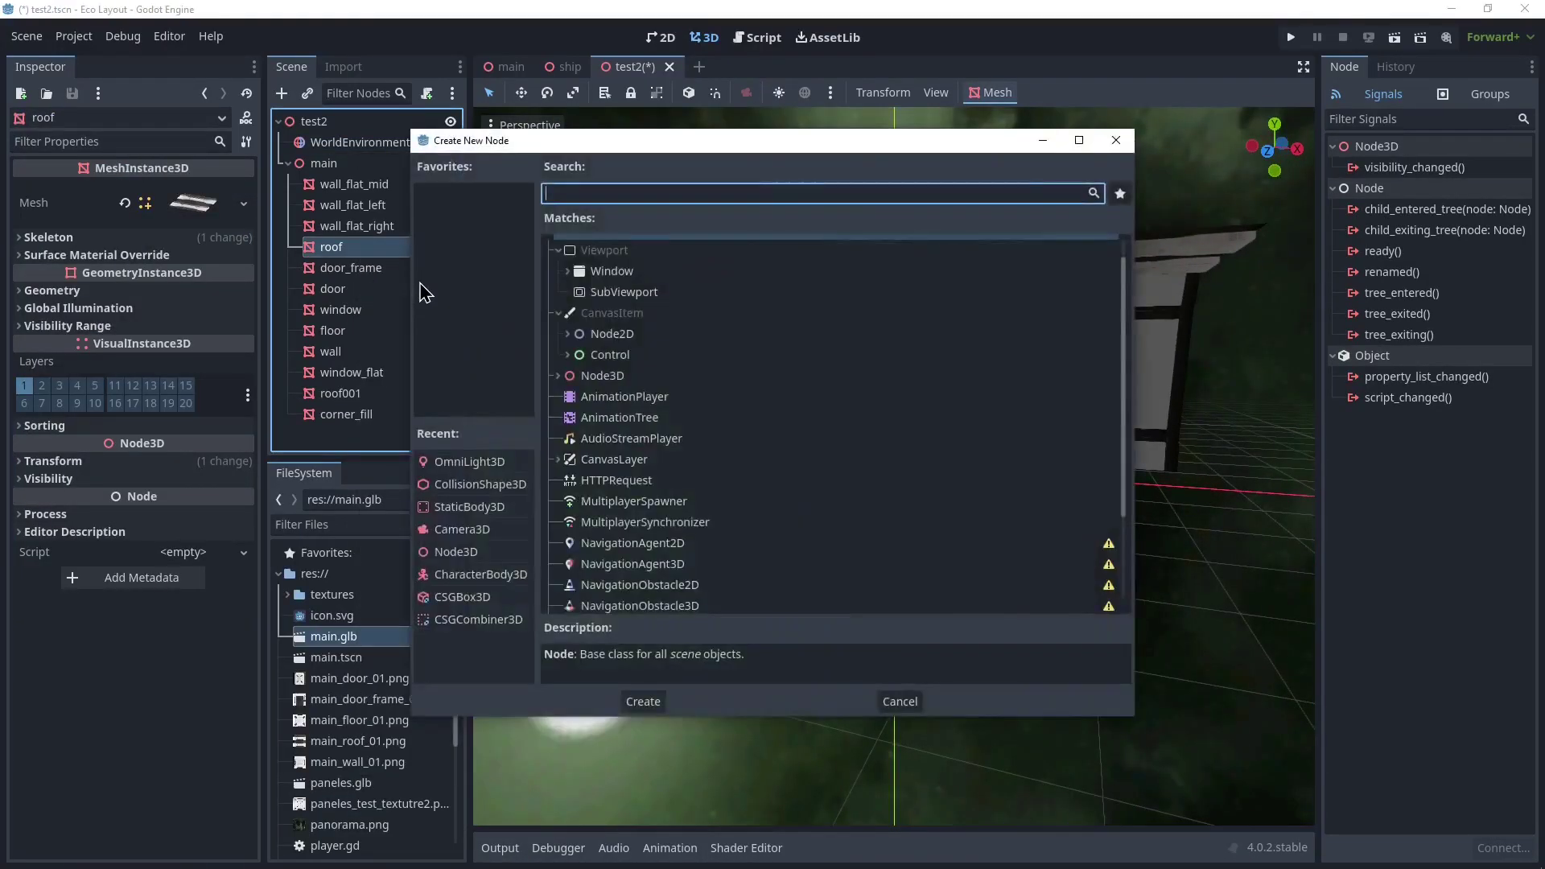
pyautogui.write('omni')
pyautogui.press('Return')
pyautogui.scroll(5, 750, 238)
pyautogui.scroll(3, 750, 238)
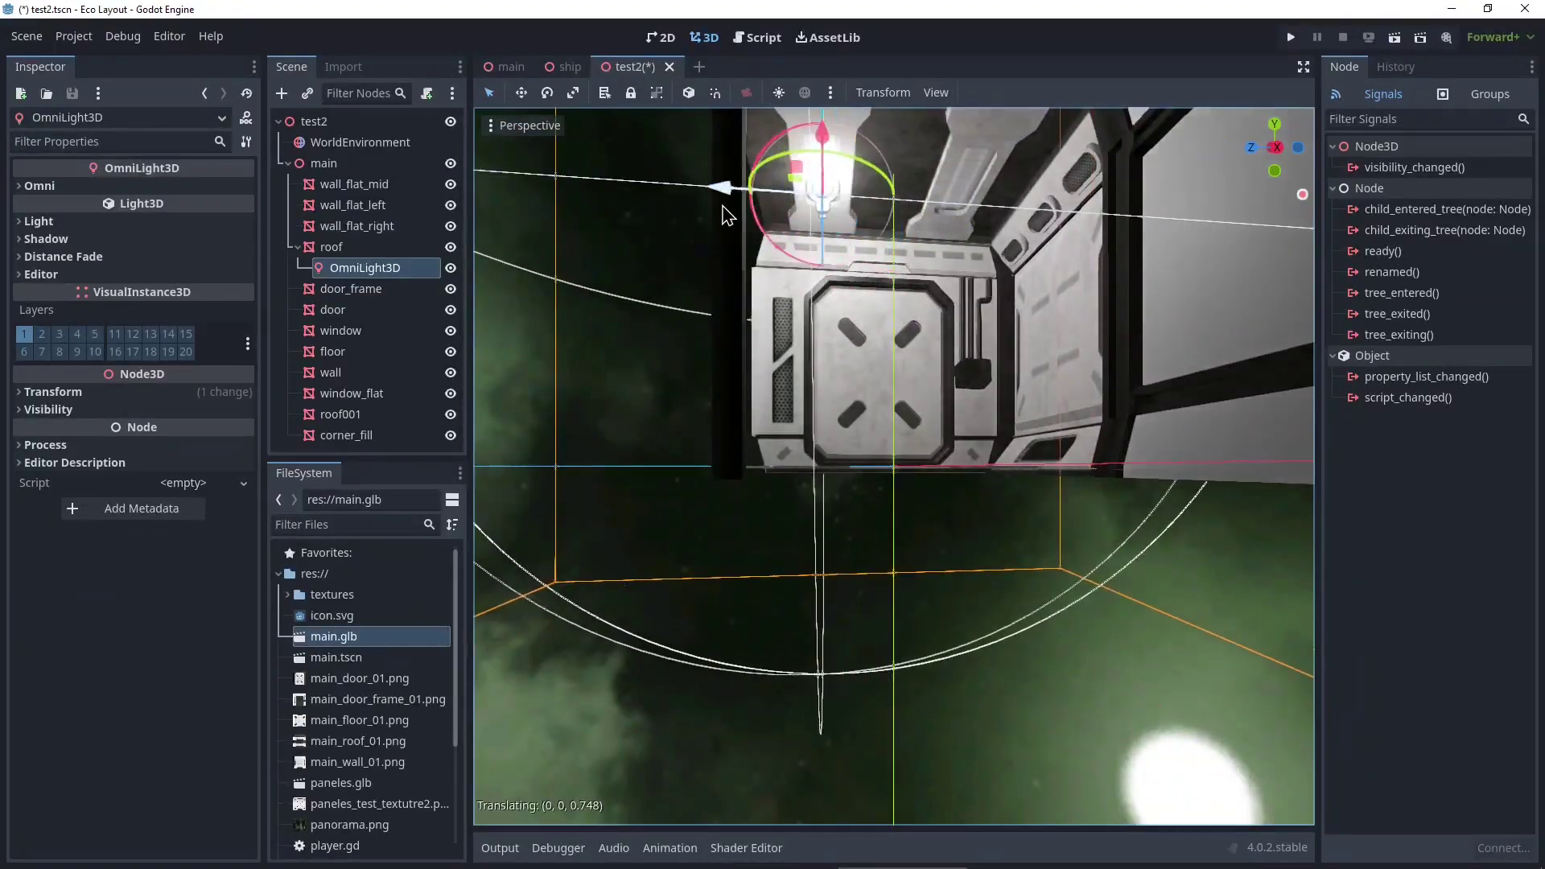
pyautogui.moveTo(724, 207); pyautogui.dragTo(205, 277, button='middle')
pyautogui.hotkey('ctrl', 'd')
# - Set Omni Range to 5 on both omni lights
pyautogui.click(185, 220)
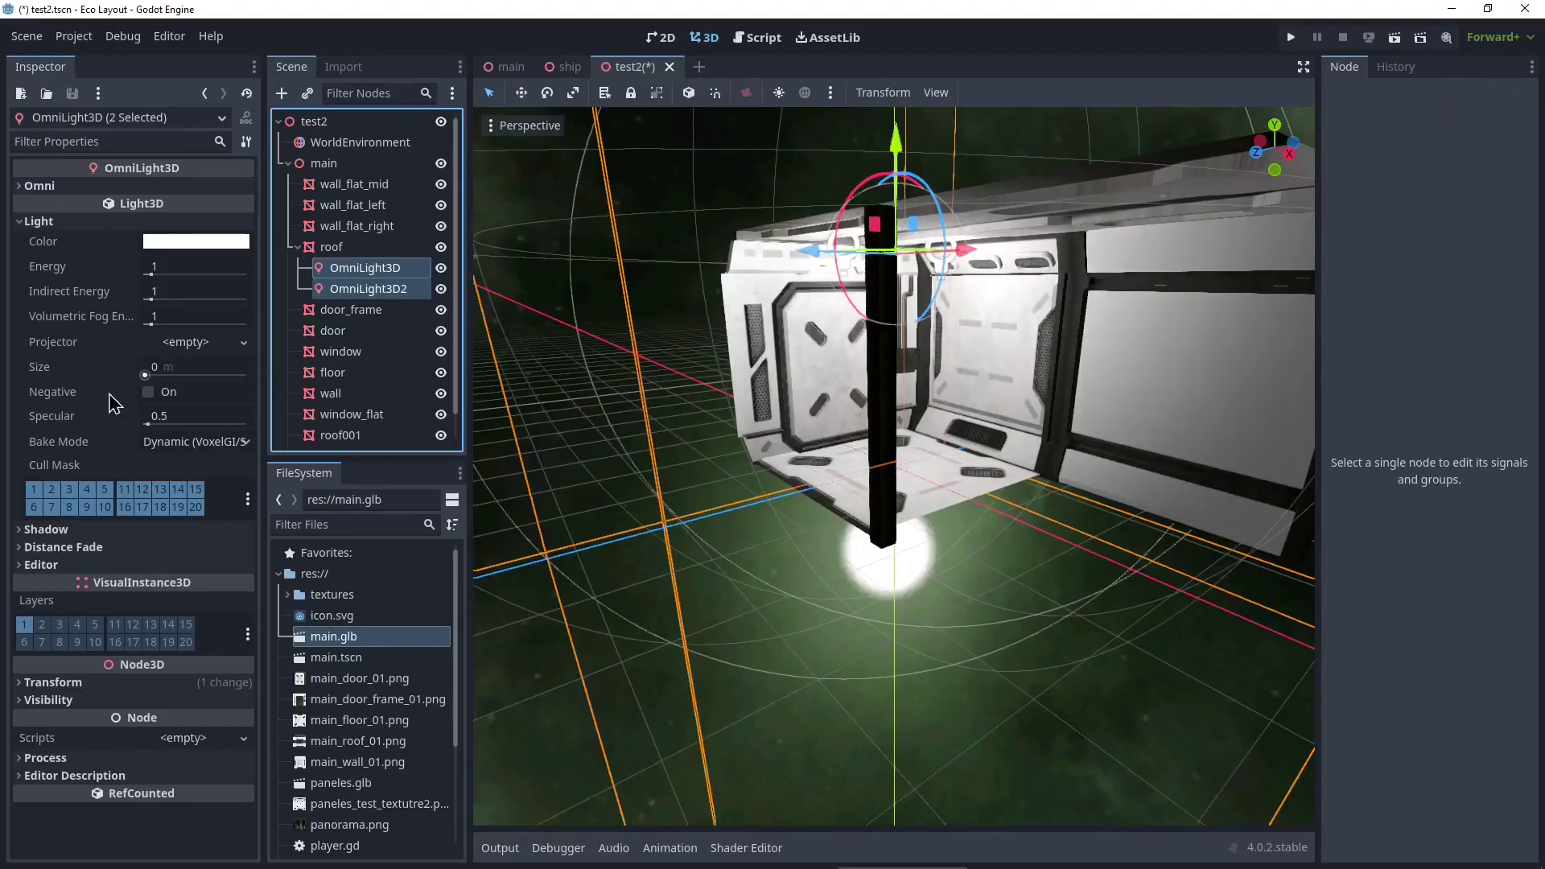
pyautogui.click(39, 185)
pyautogui.moveTo(160, 213); pyautogui.dragTo(171, 226)
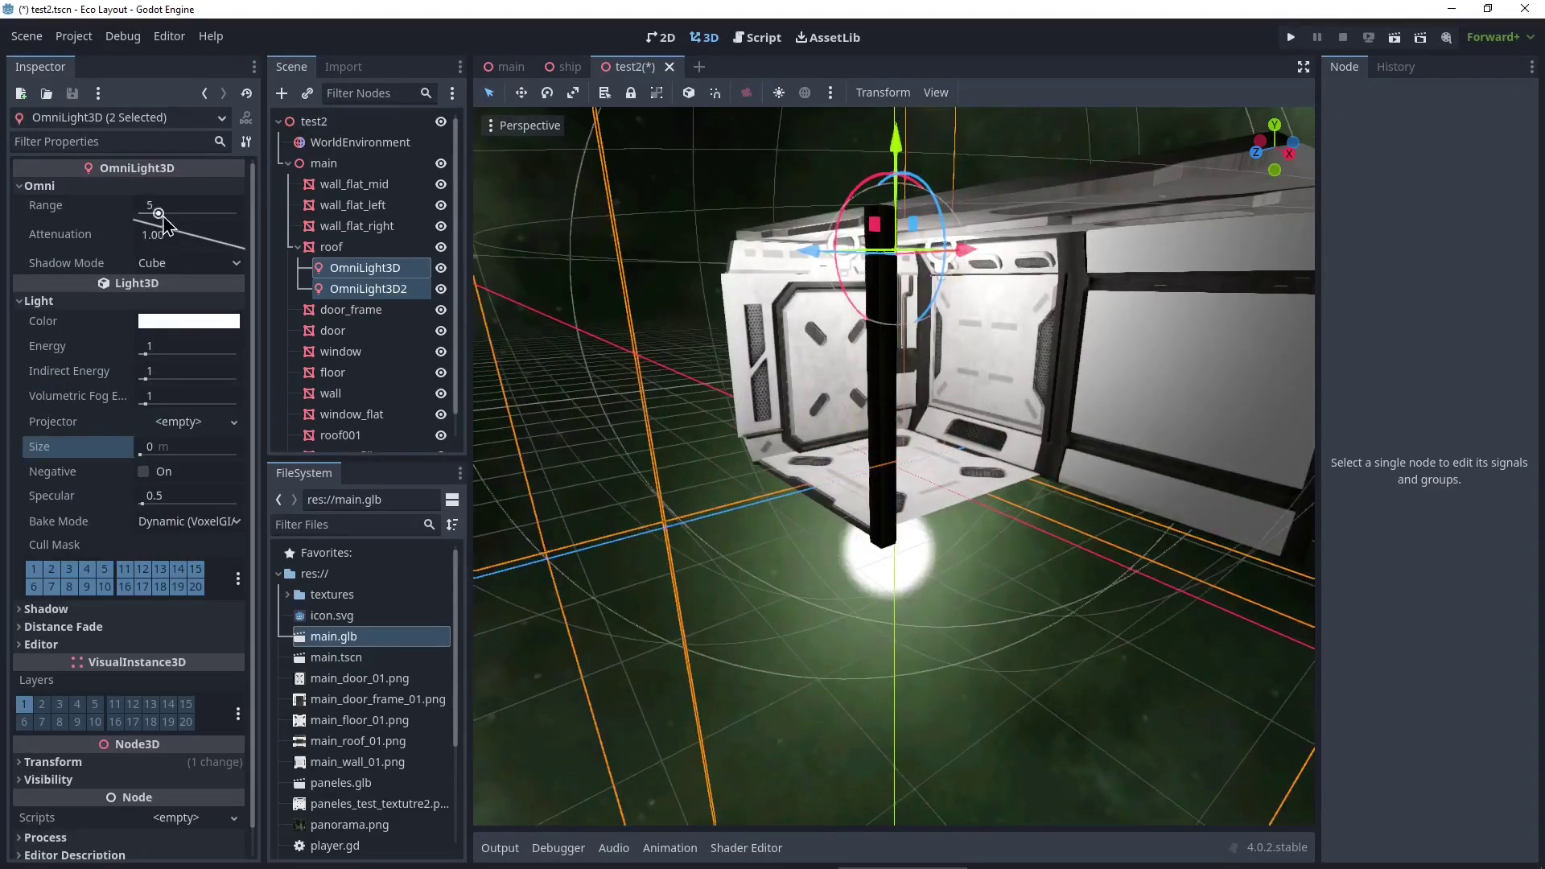
pyautogui.moveTo(563, 241); pyautogui.dragTo(515, 241, button='middle')
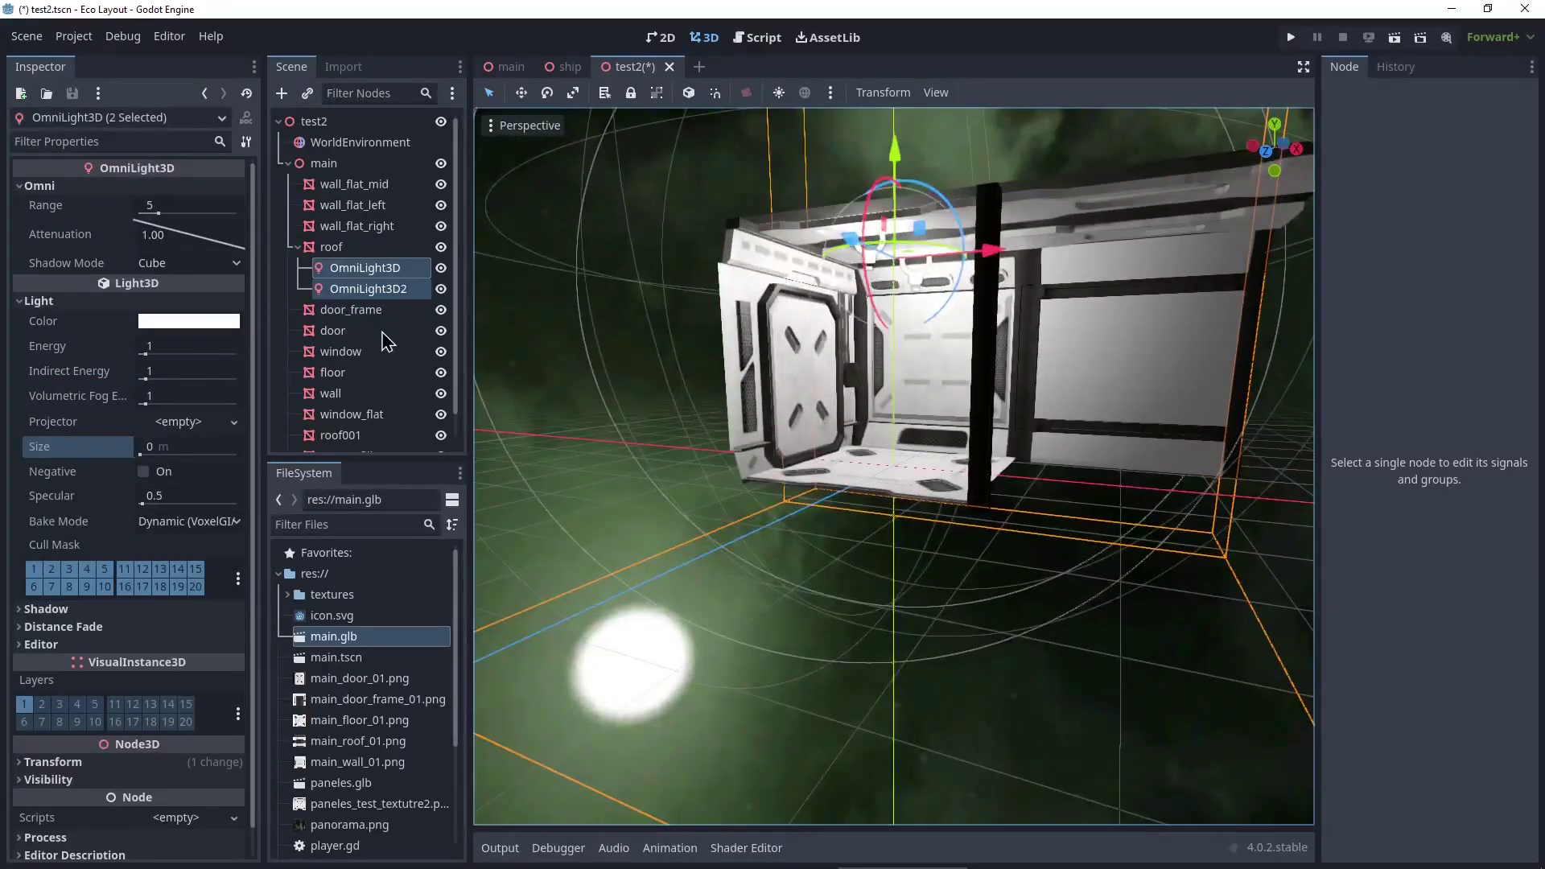
# - Delete roof001 and create a new StandardMaterial3D saved as glass.tres
pyautogui.rightClick(372, 434)
pyautogui.click(448, 847)
pyautogui.rightClick(336, 577)
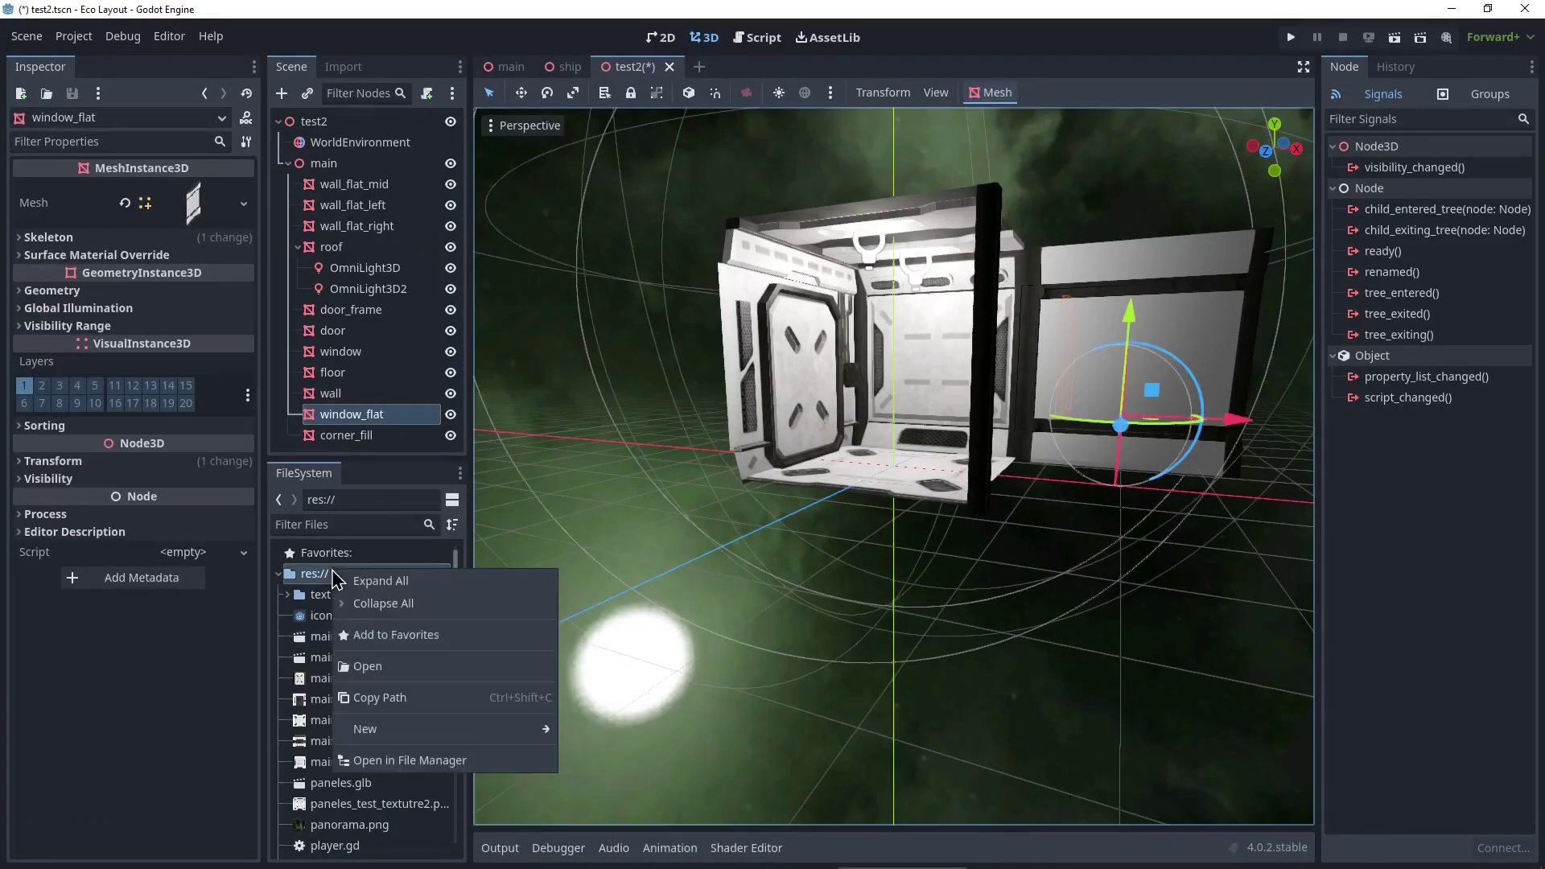
pyautogui.click(364, 728)
pyautogui.click(649, 746)
pyautogui.write('sta')
pyautogui.click(641, 827)
pyautogui.write('glass')
pyautogui.click(625, 826)
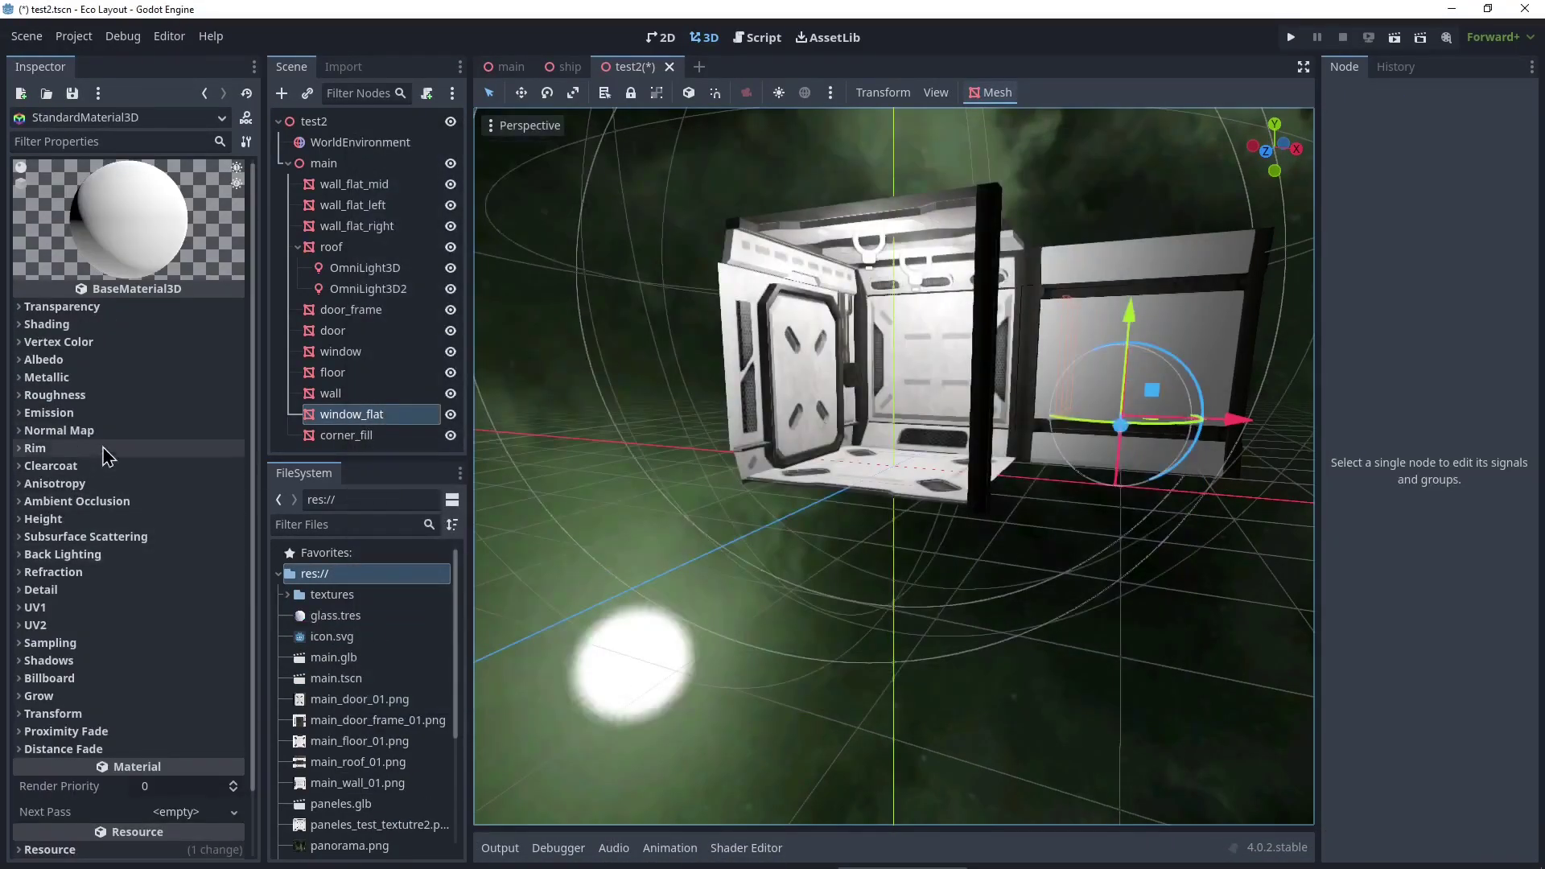
# - Give glass.tres Alpha transparency and a low-opacity albedo colour (#ffffff70)
pyautogui.click(62, 306)
pyautogui.click(169, 327)
pyautogui.click(169, 347)
pyautogui.click(44, 483)
pyautogui.click(189, 503)
pyautogui.click(213, 392)
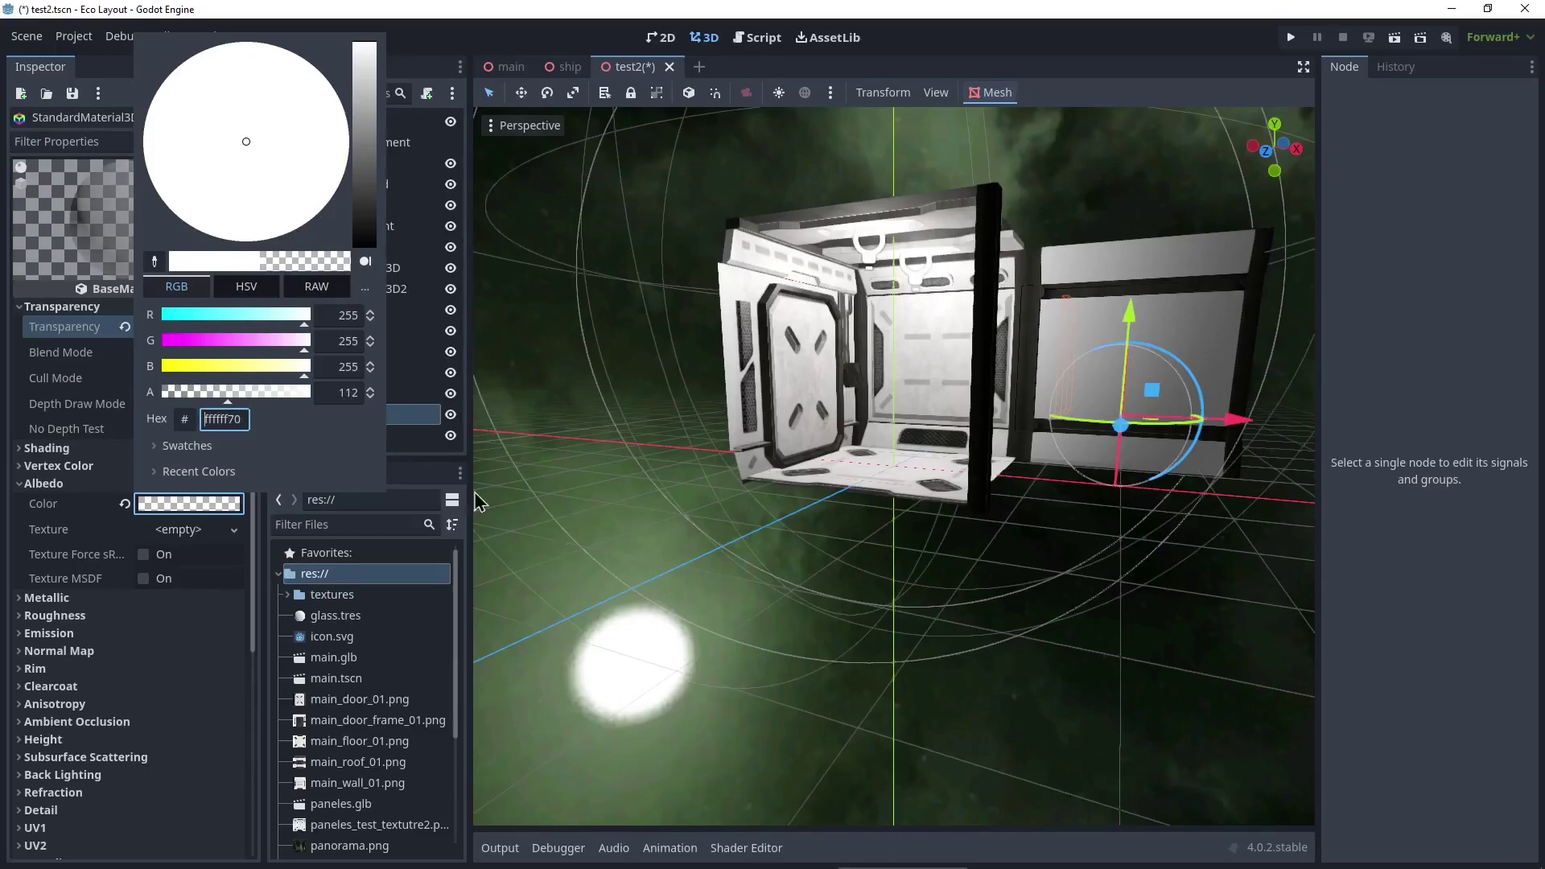
pyautogui.click(586, 437)
# - Assign glass.tres to surface material override slot 1 on window_flat and window
pyautogui.click(587, 438)
pyautogui.click(97, 254)
pyautogui.click(205, 297)
pyautogui.click(161, 310)
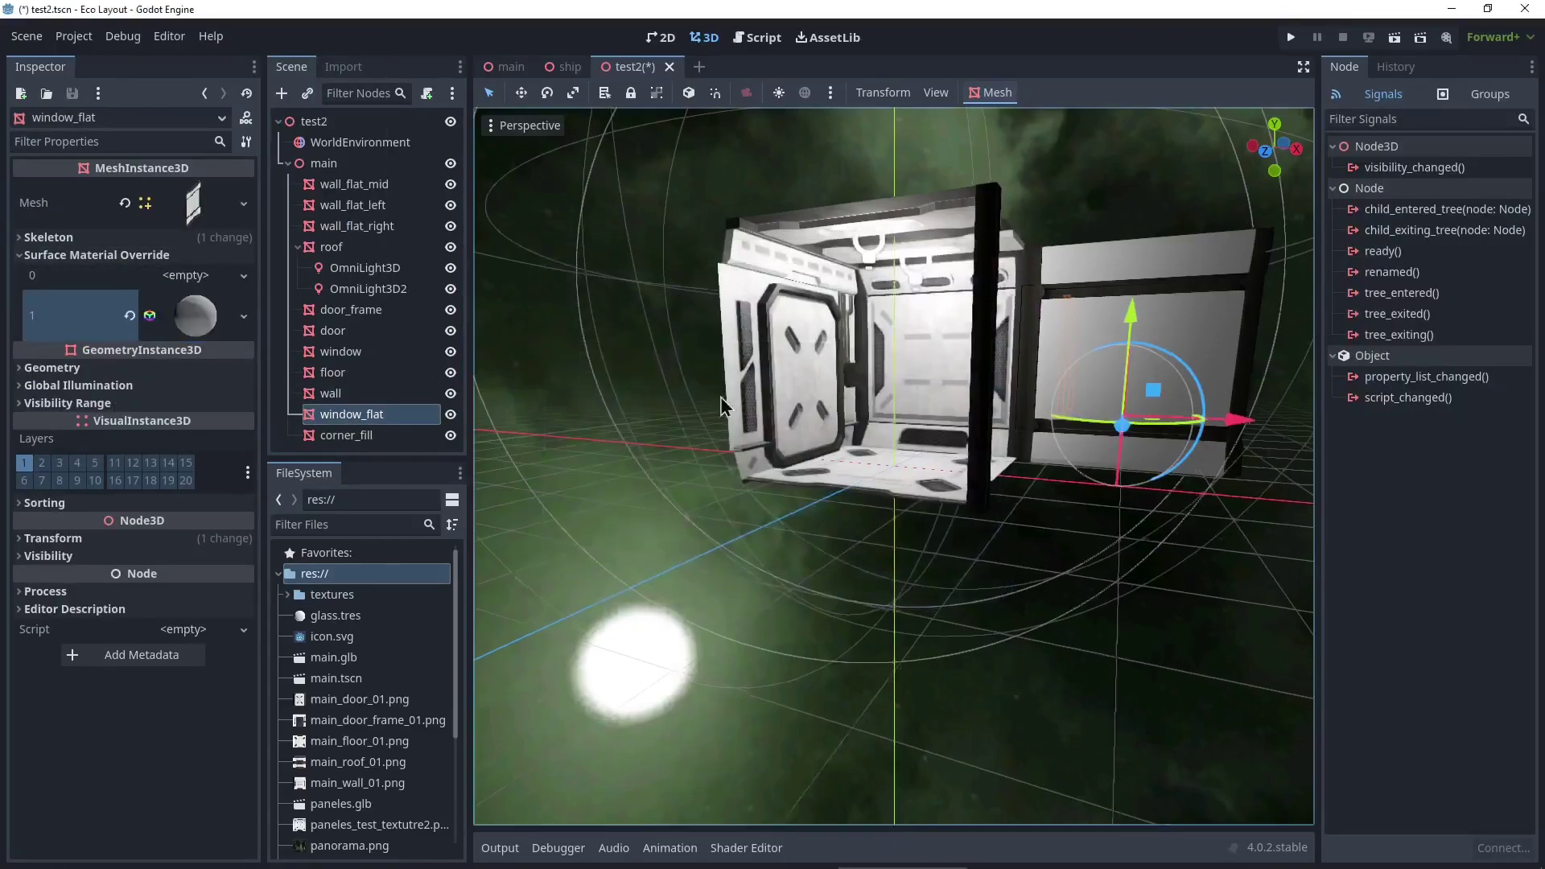
pyautogui.scroll(5, 1110, 432)
pyautogui.scroll(-5, 1110, 432)
pyautogui.click(1070, 403)
pyautogui.click(190, 300)
pyautogui.click(120, 406)
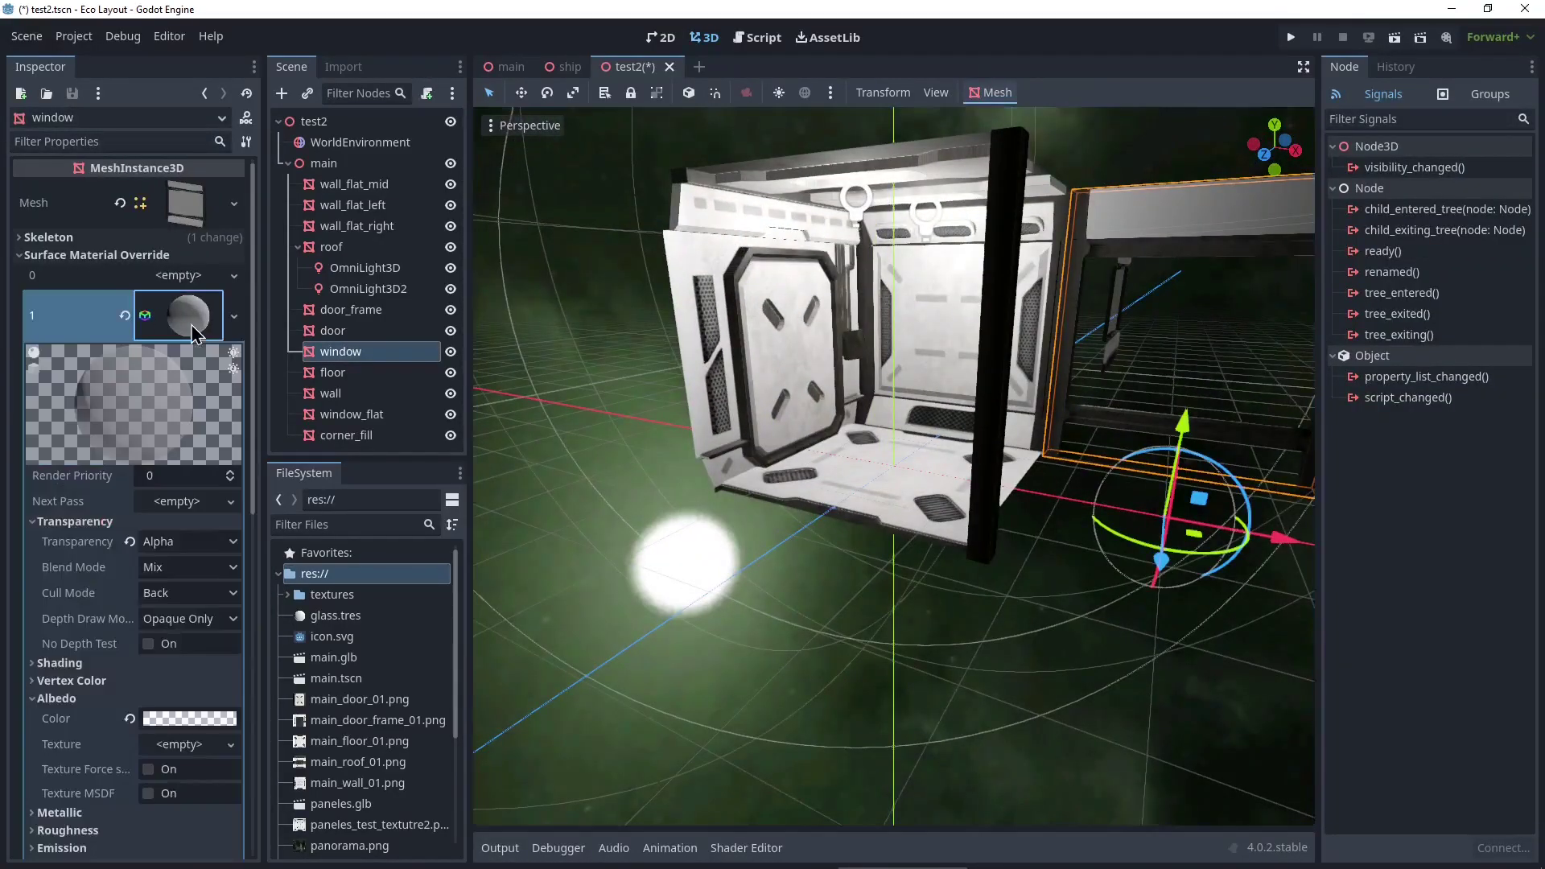
# - Review glass.tres settings and set its Cull Mode to Disabled for double-sided glass
pyautogui.scroll(-5, 193, 402)
pyautogui.click(217, 552)
pyautogui.click(193, 458)
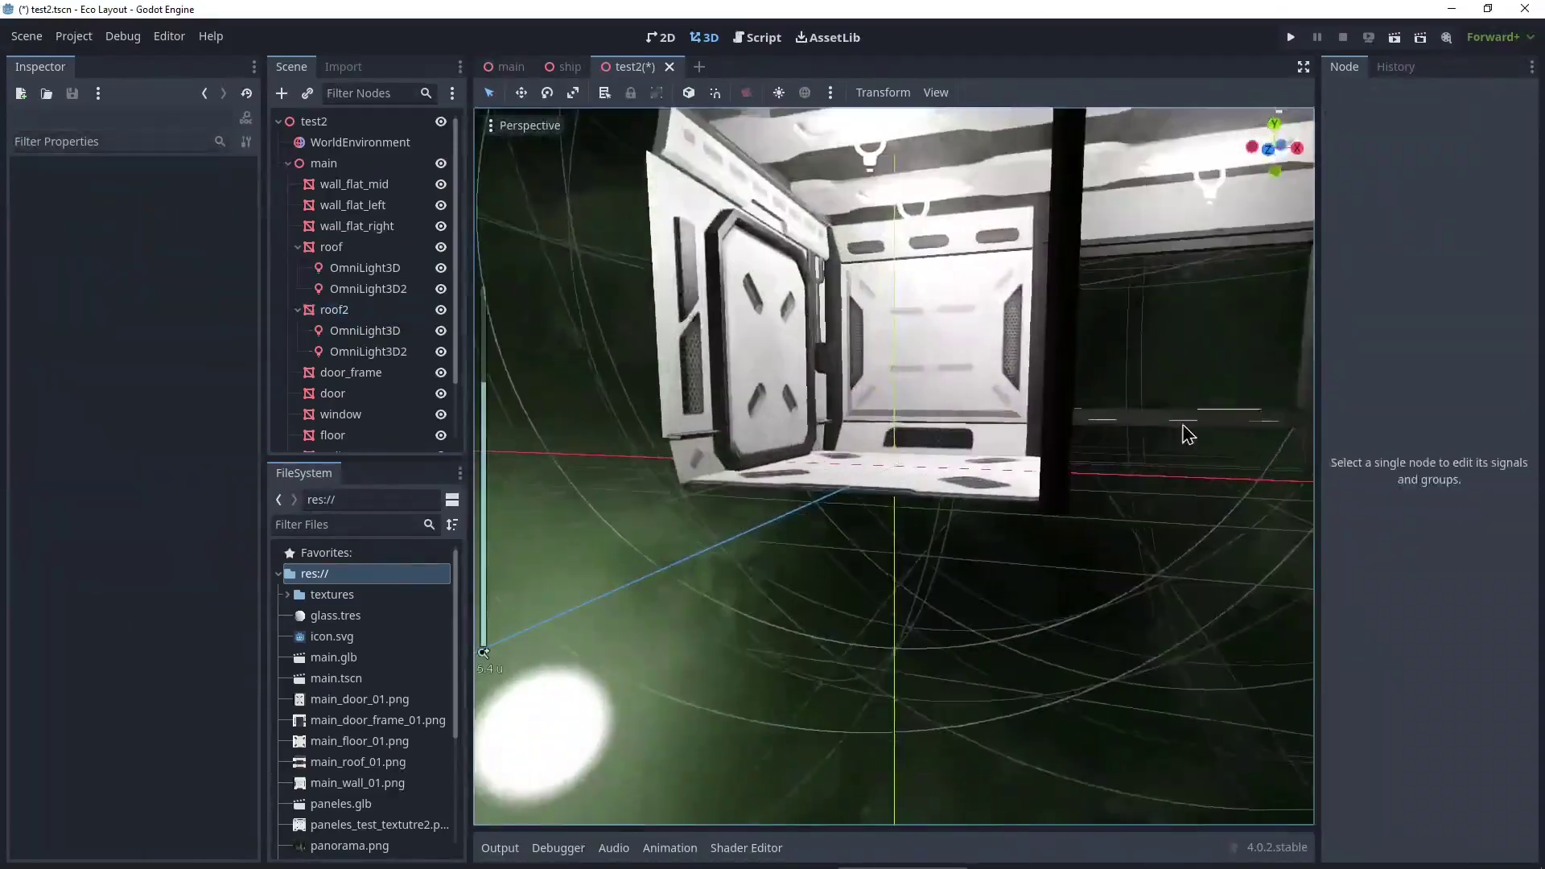
pyautogui.moveTo(1187, 435); pyautogui.dragTo(1010, 596, button='right')
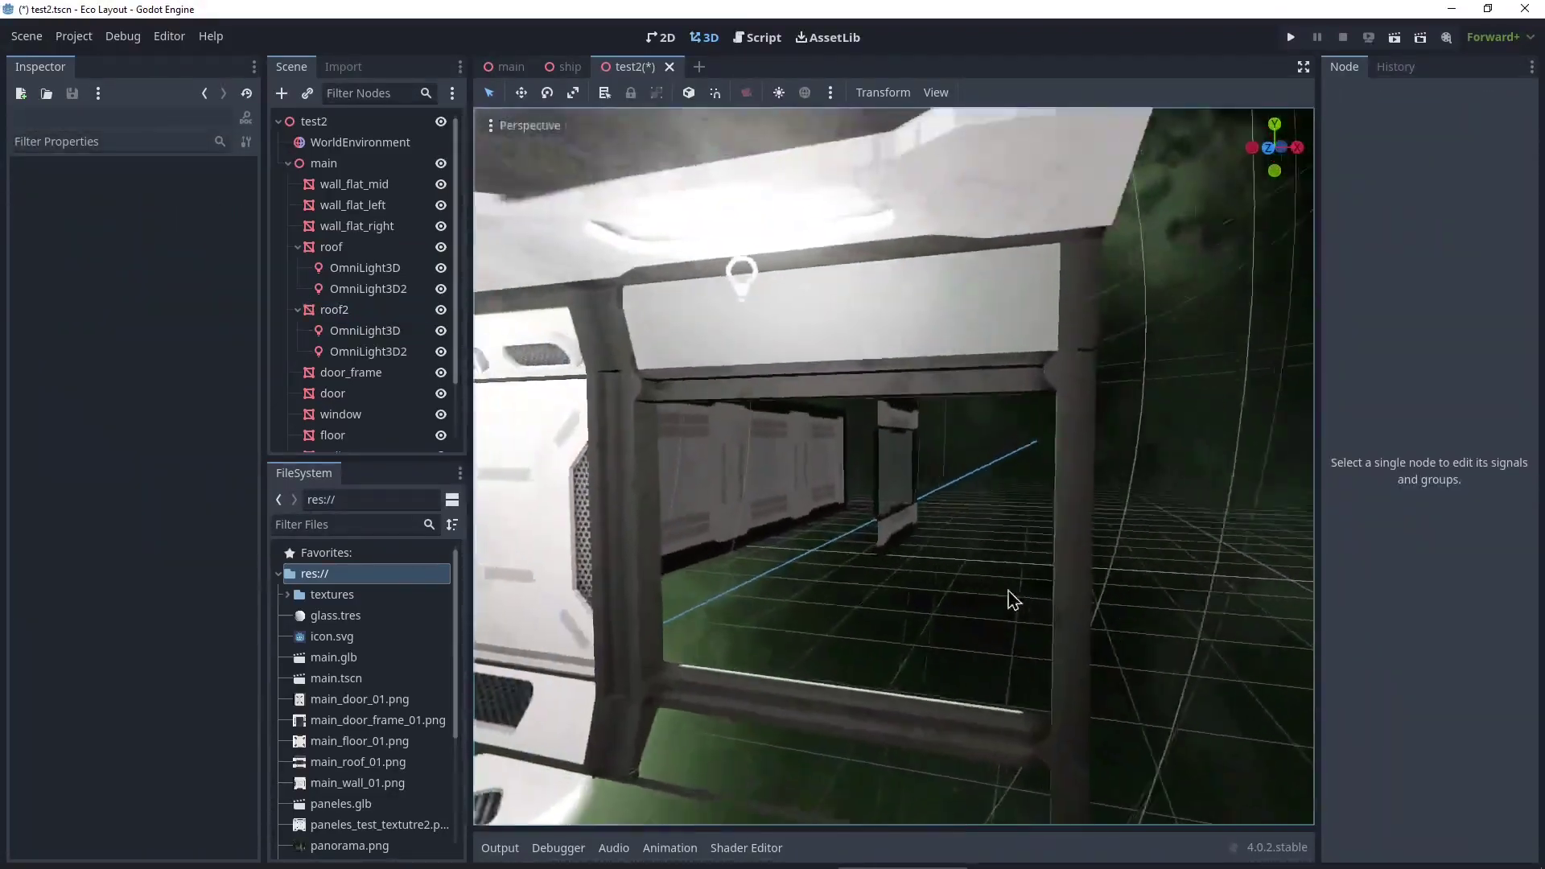
pyautogui.click(338, 617)
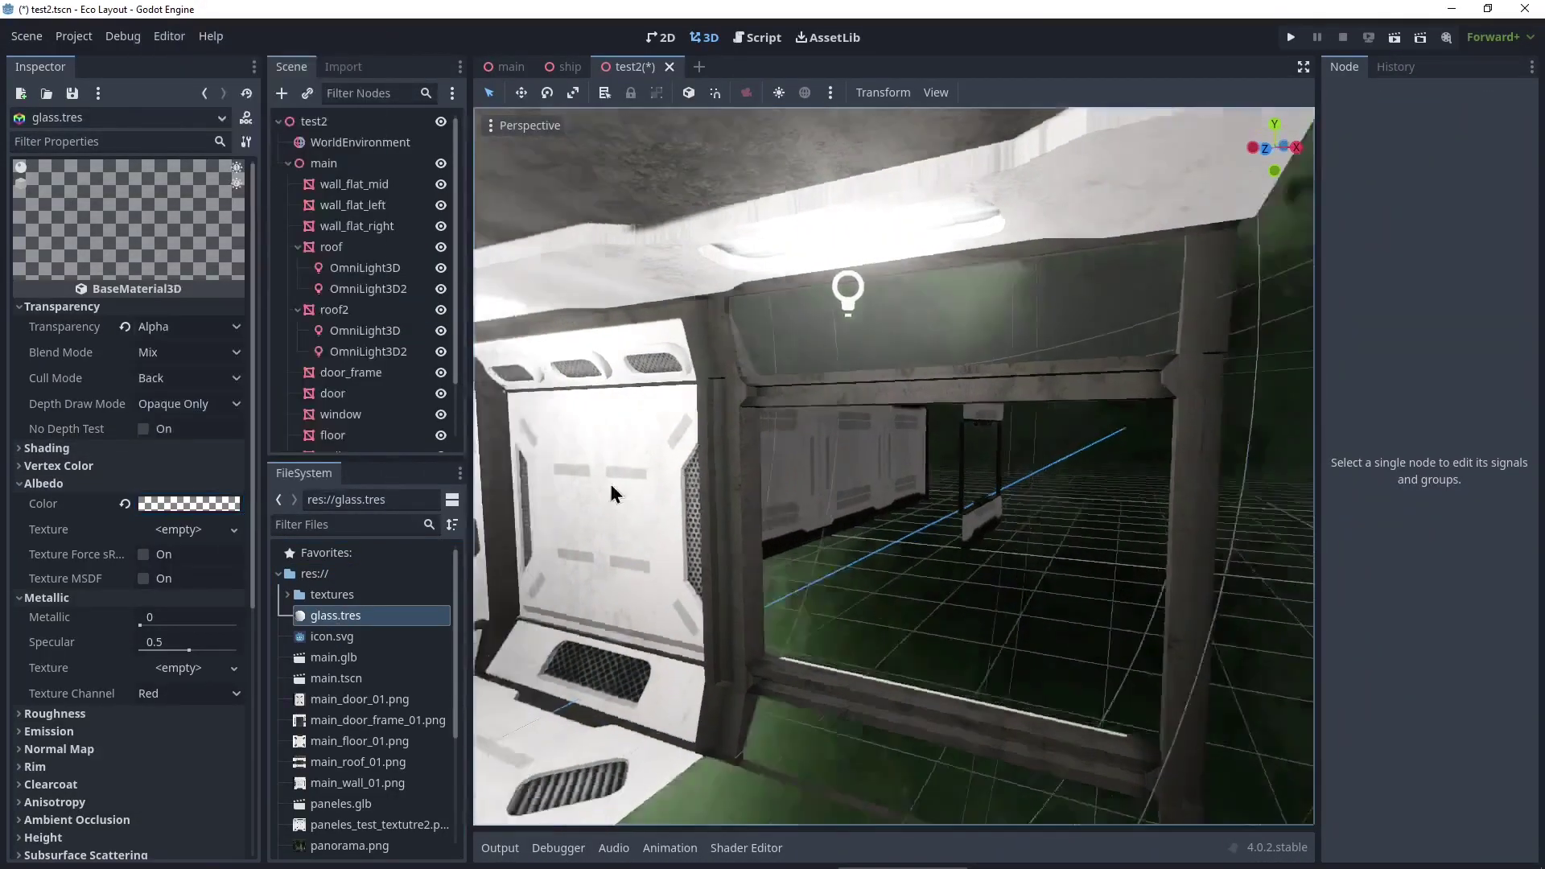
pyautogui.click(187, 377)
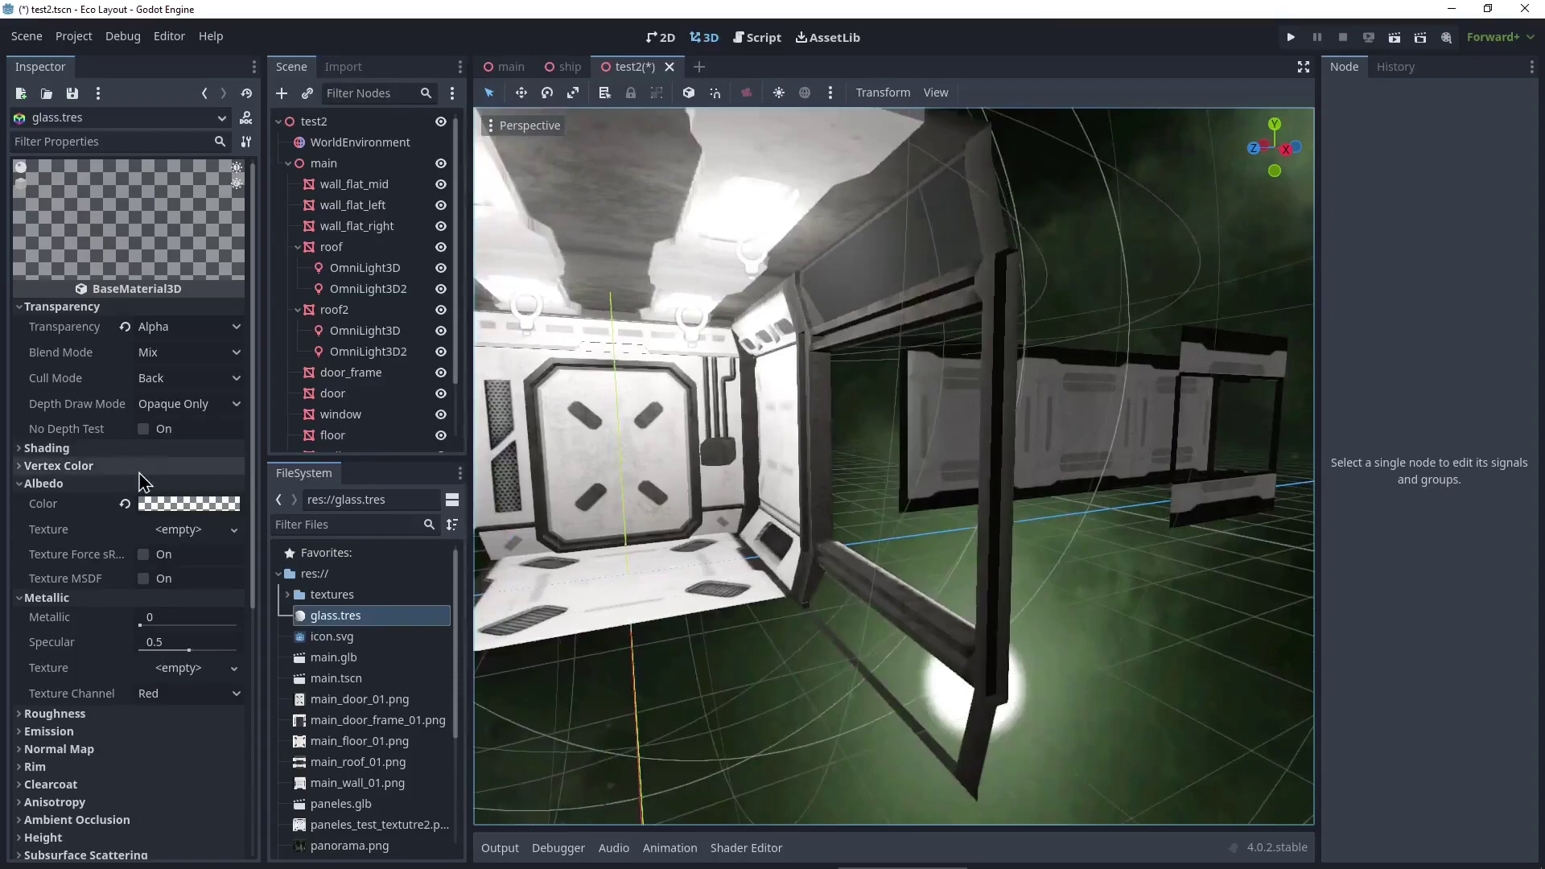
pyautogui.click(183, 425)
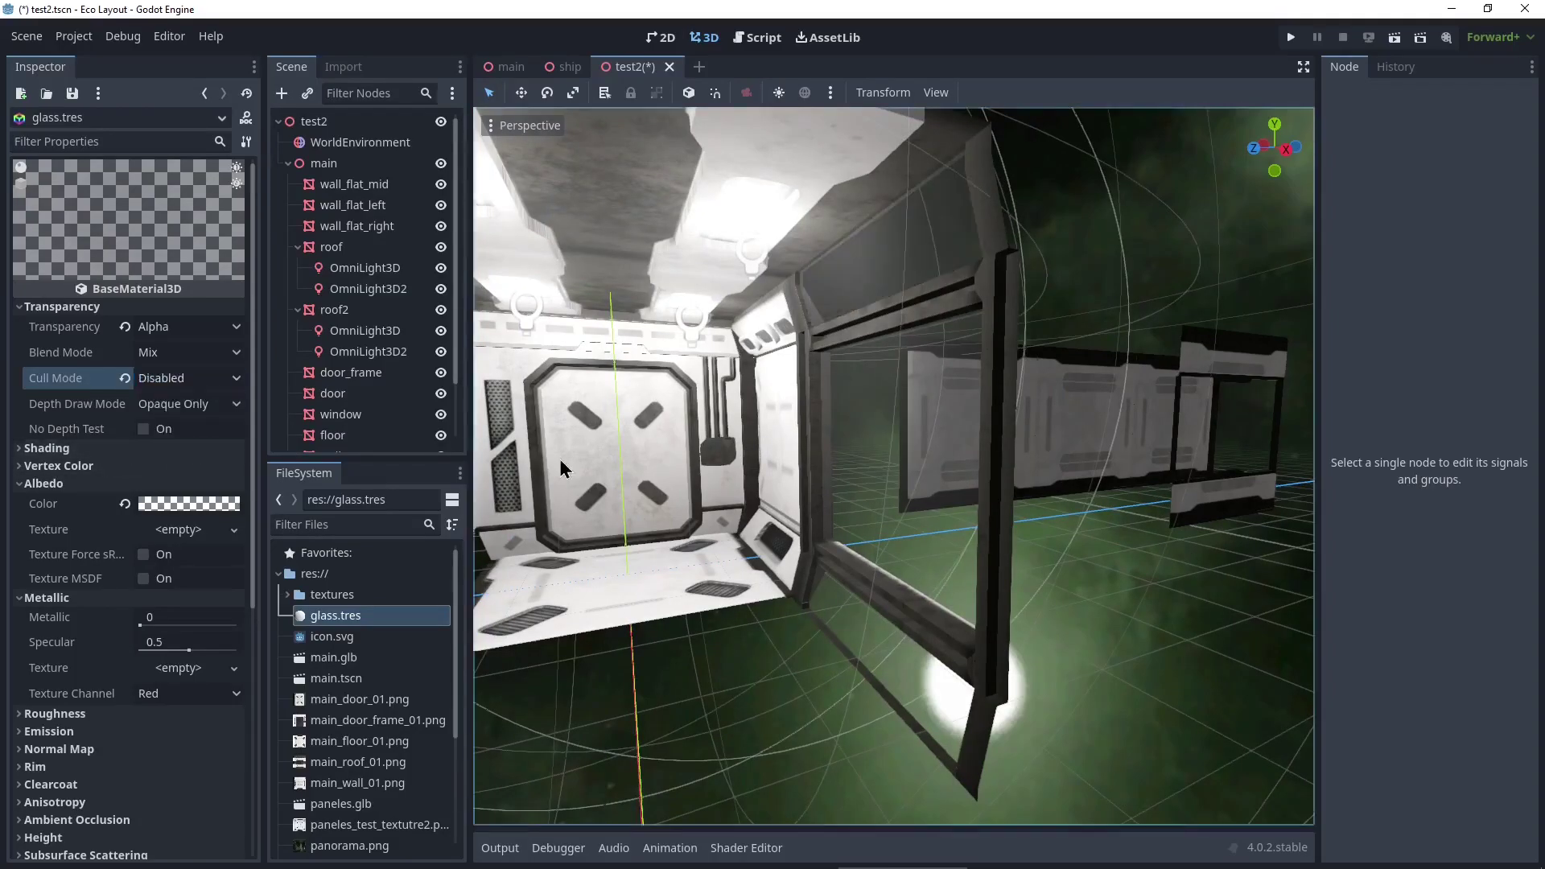
pyautogui.moveTo(561, 469); pyautogui.dragTo(483, 454, button='right')
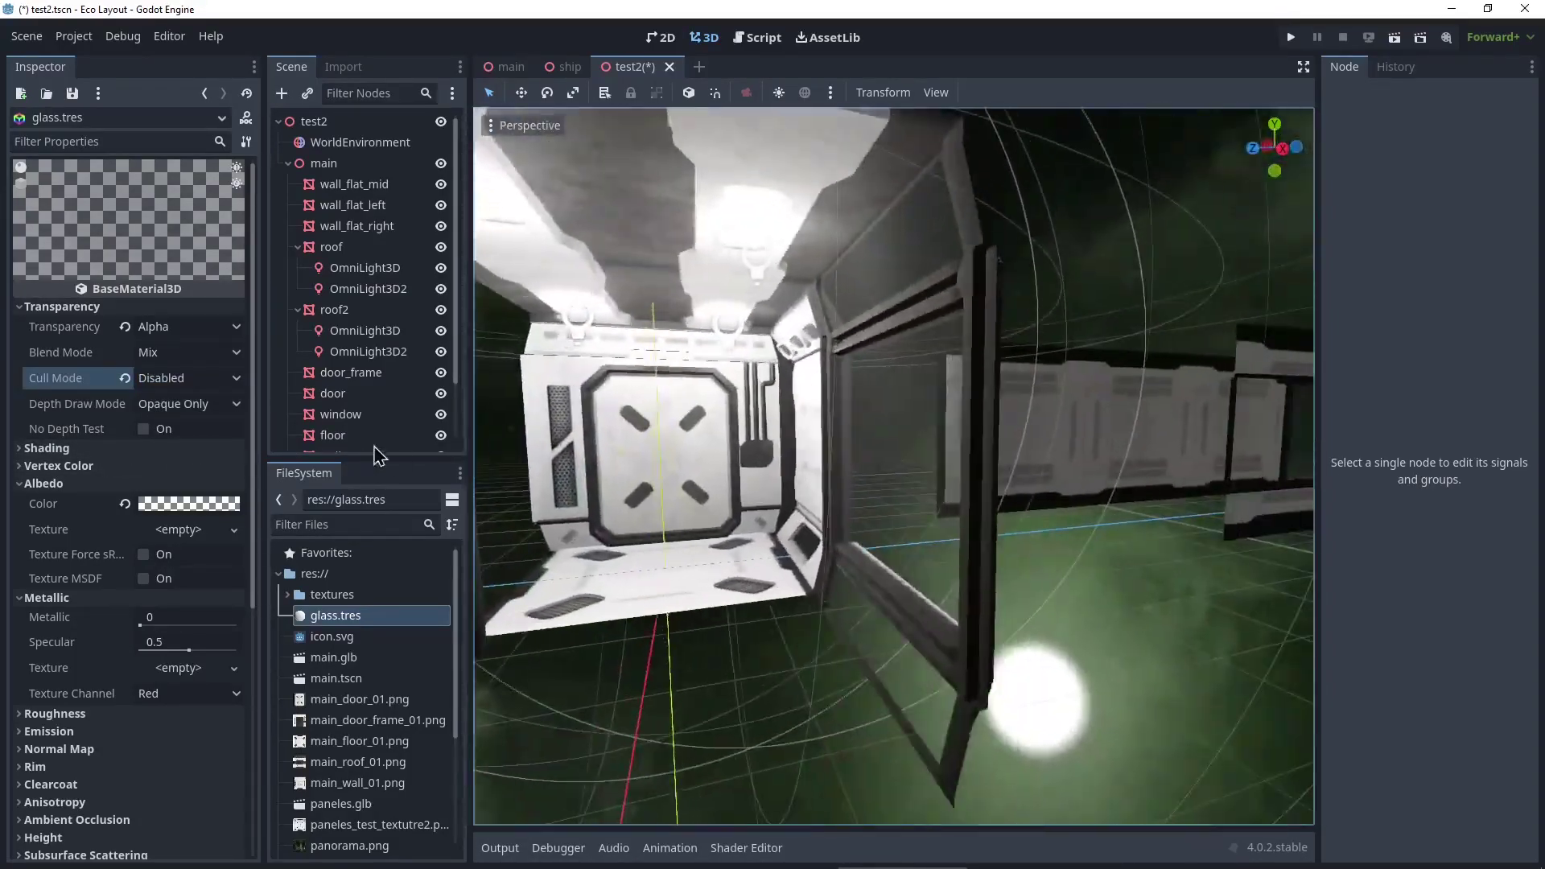